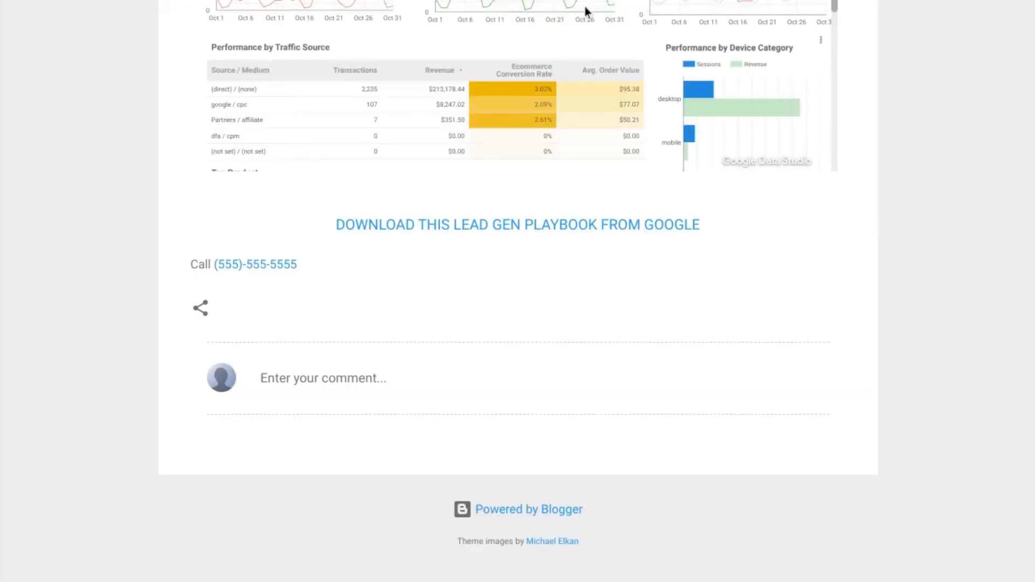
- Inspect the HTML code of the phone number link below the dashboard in the blog post
scroll(577, 382, "up", 1)
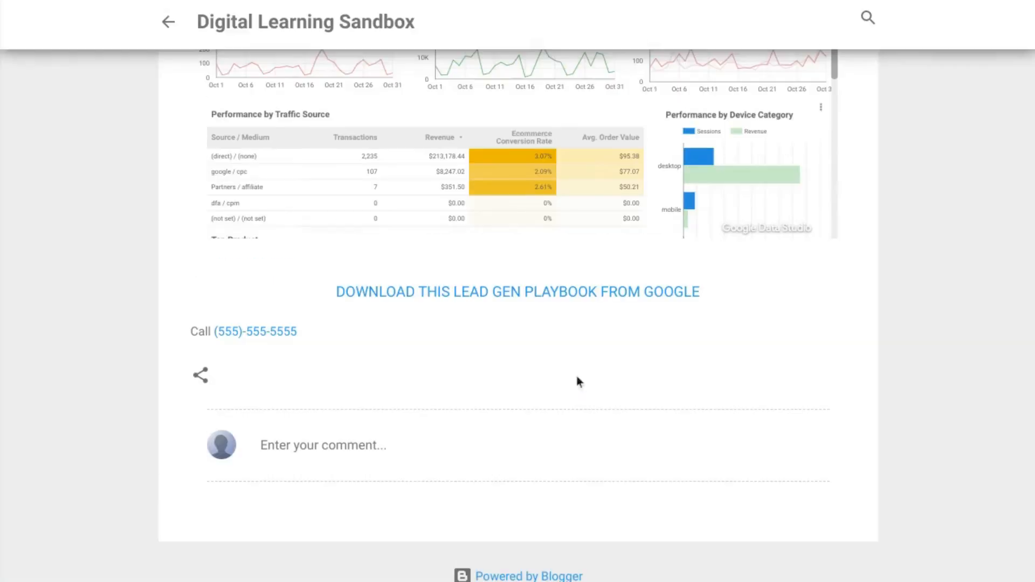
right_click(248, 337)
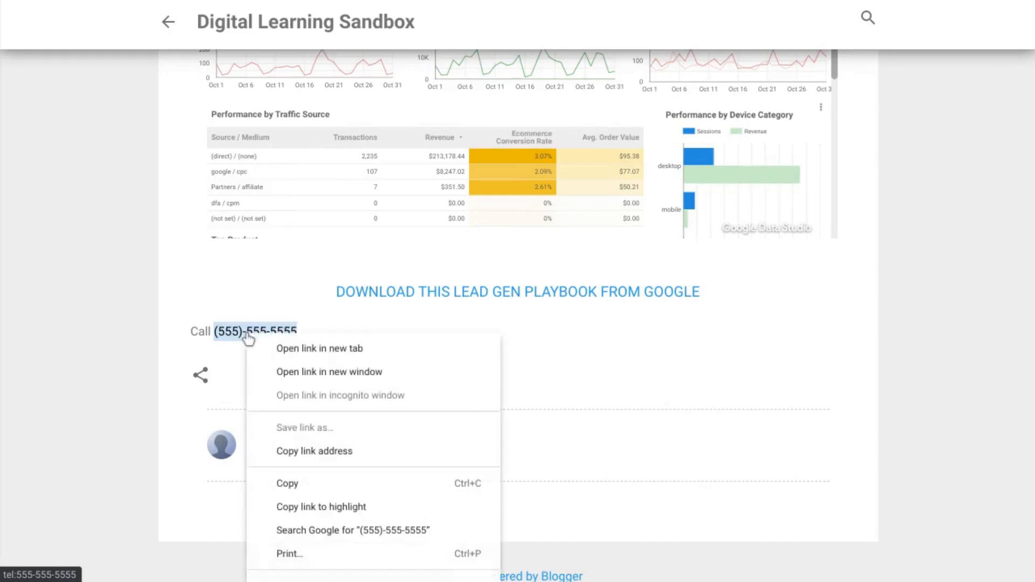
left_click(357, 579)
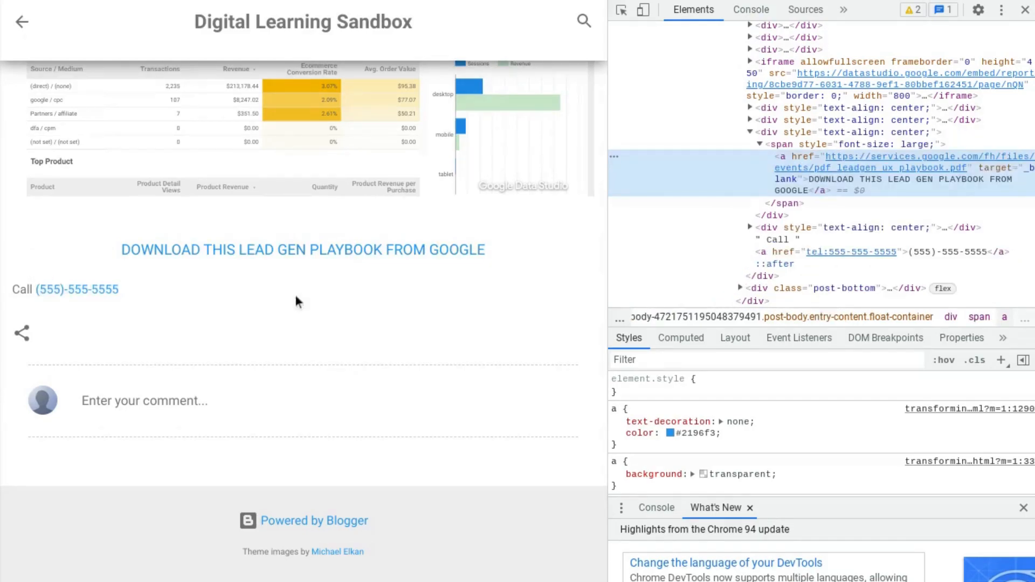
- Inspect the code of the landing pages report download link and look through the embedded eCommerce dashboard
scroll(296, 301, "up", 8)
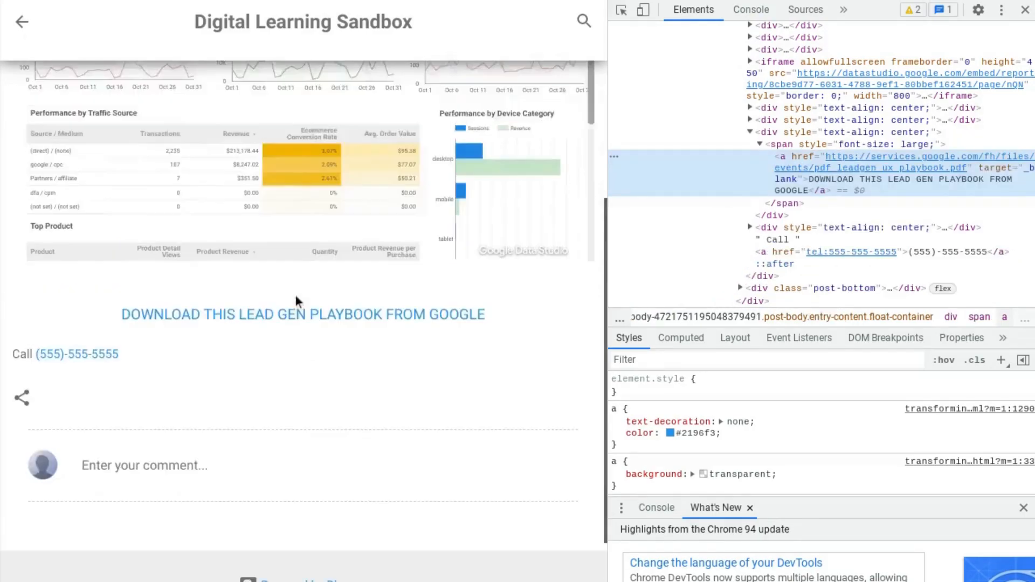
right_click(294, 204)
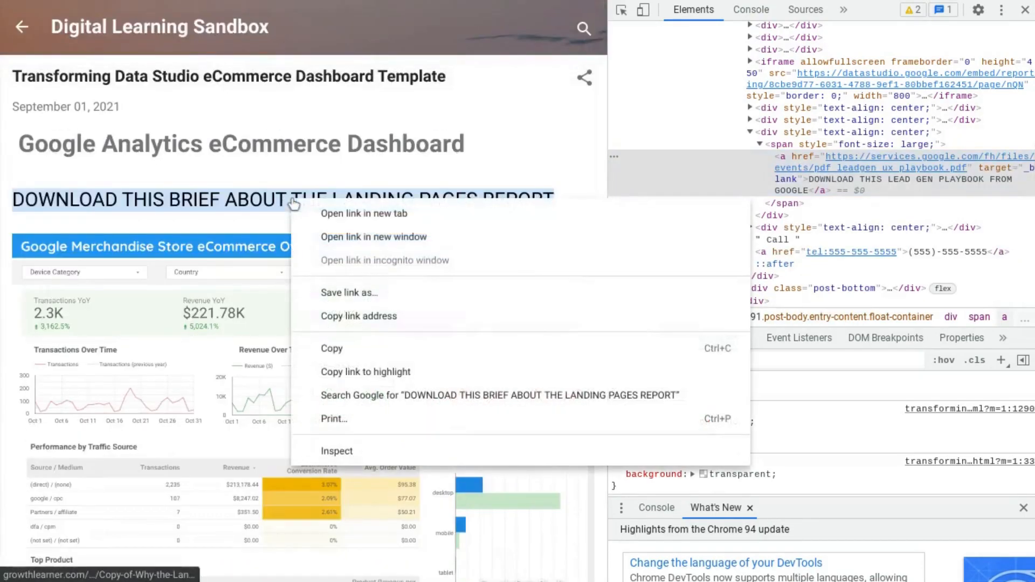
left_click(390, 451)
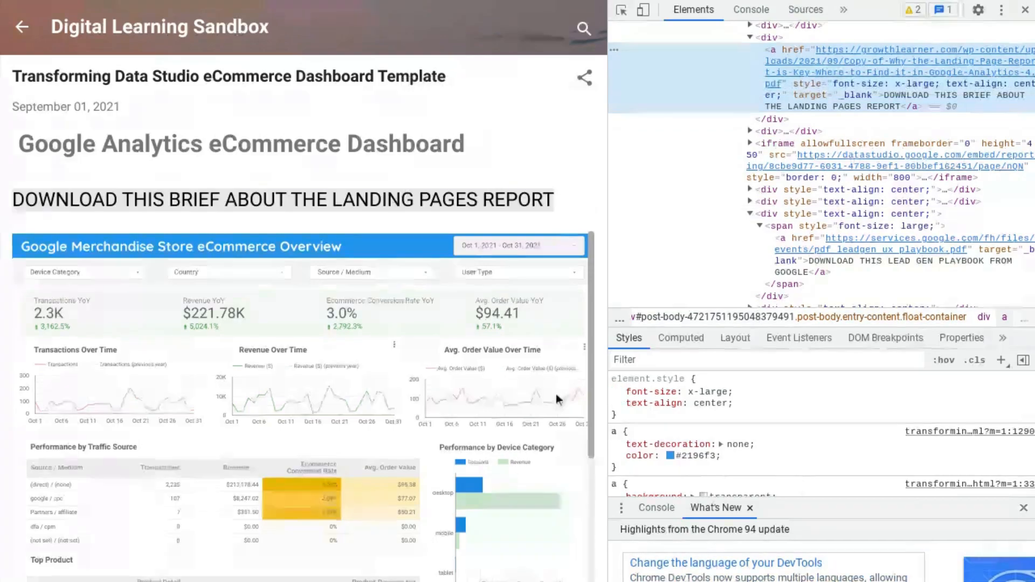
scroll(377, 340, "down", 4)
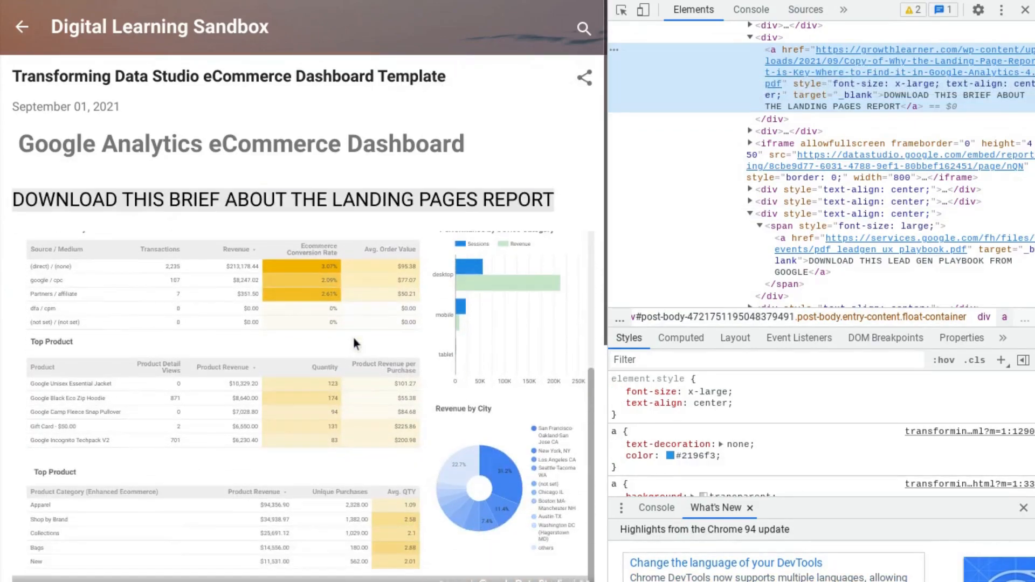
scroll(348, 265, "up", 4)
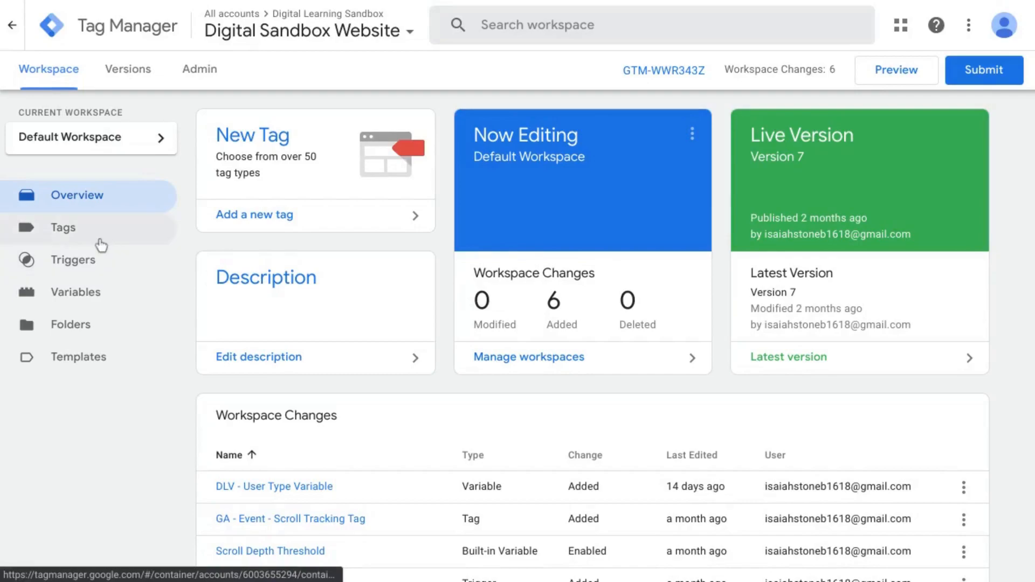
- In Google Tag Manager, check which click variables are enabled in the built-in variables configuration
left_click(74, 308)
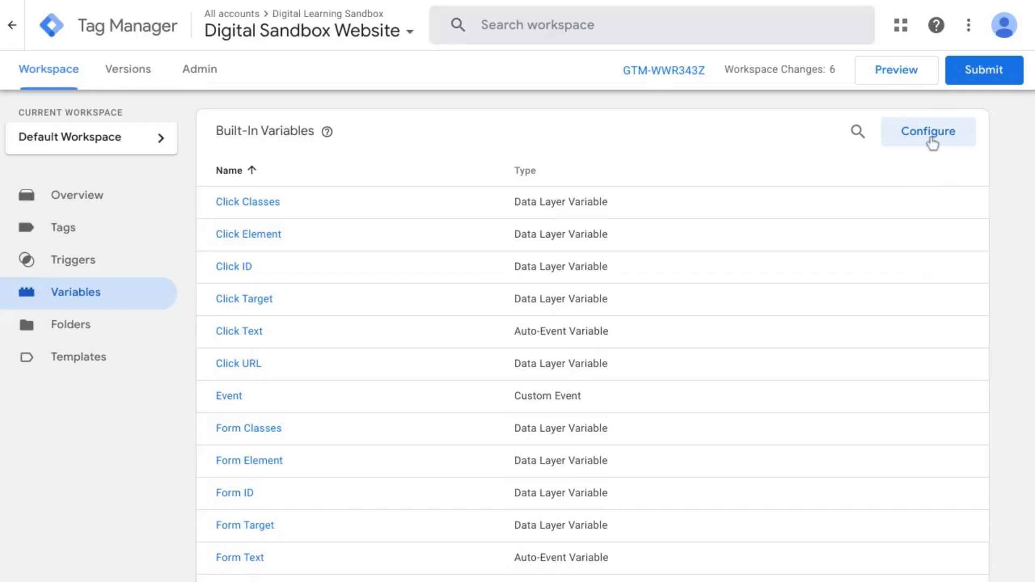
left_click(932, 136)
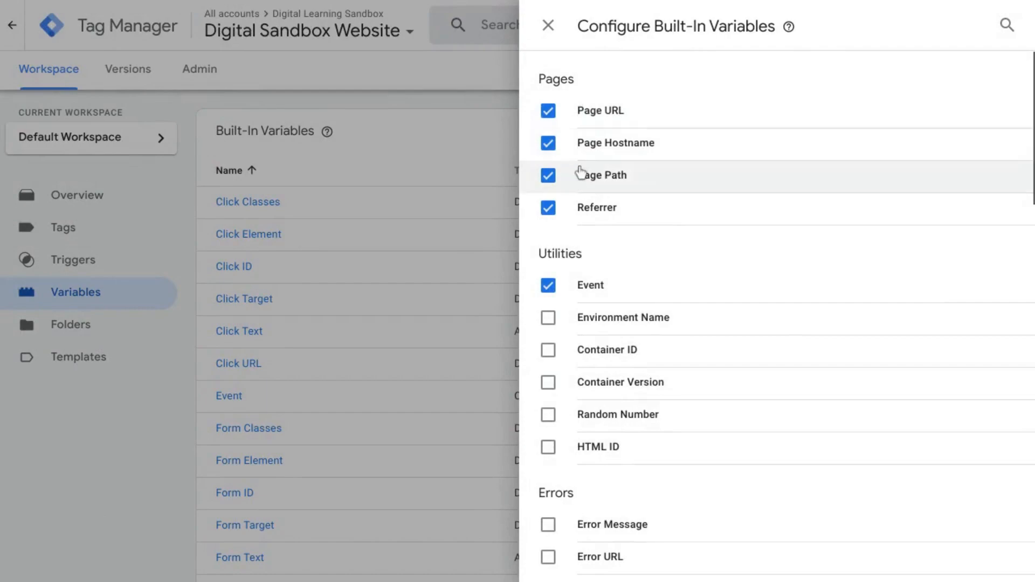
scroll(601, 264, "down", 1)
scroll(644, 331, "down", 7)
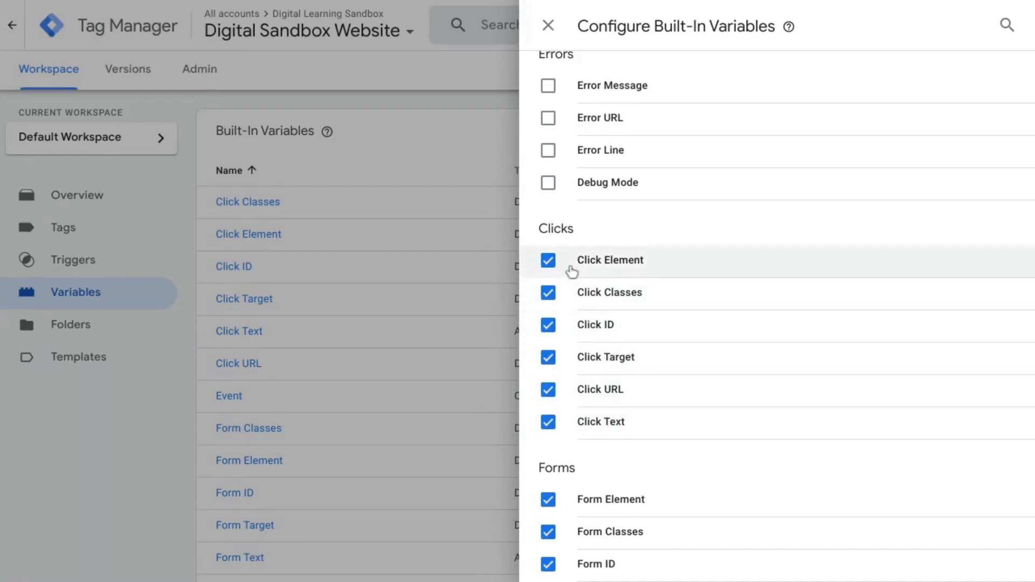
left_click(548, 26)
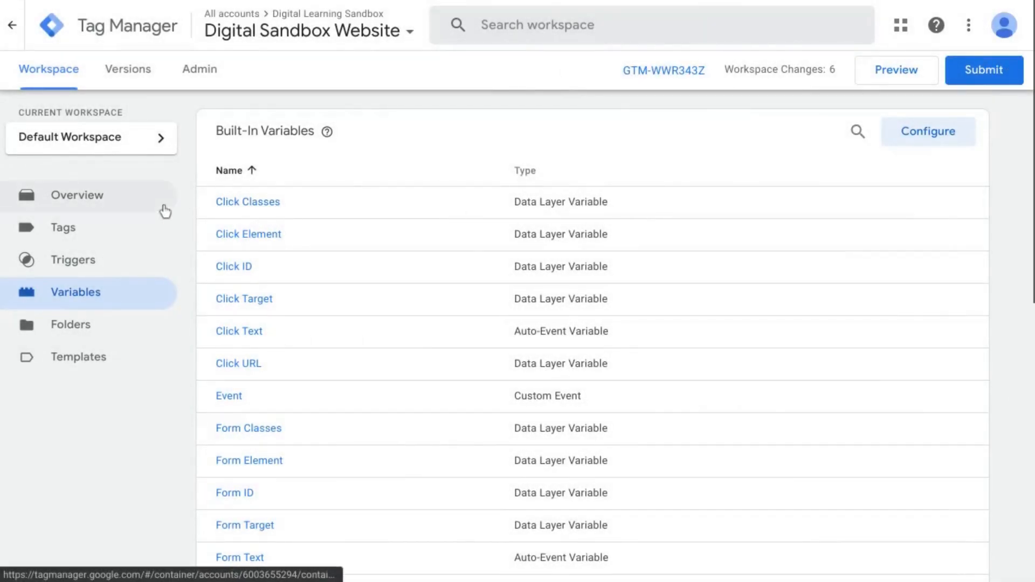
- Review the measurement settings and firing trigger of the existing GA4 Configuration Tag, then close it without changes
left_click(105, 204)
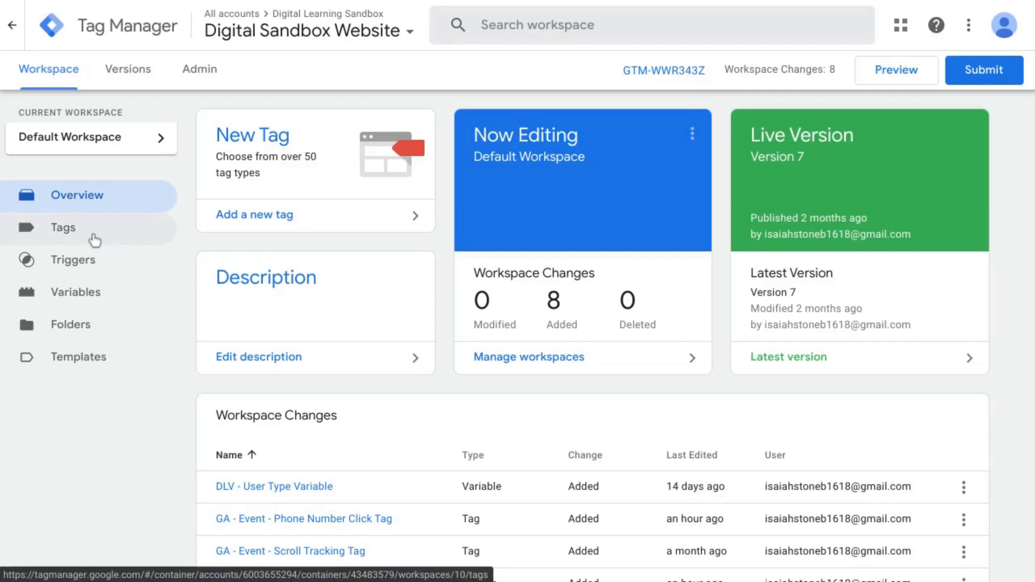
left_click(72, 233)
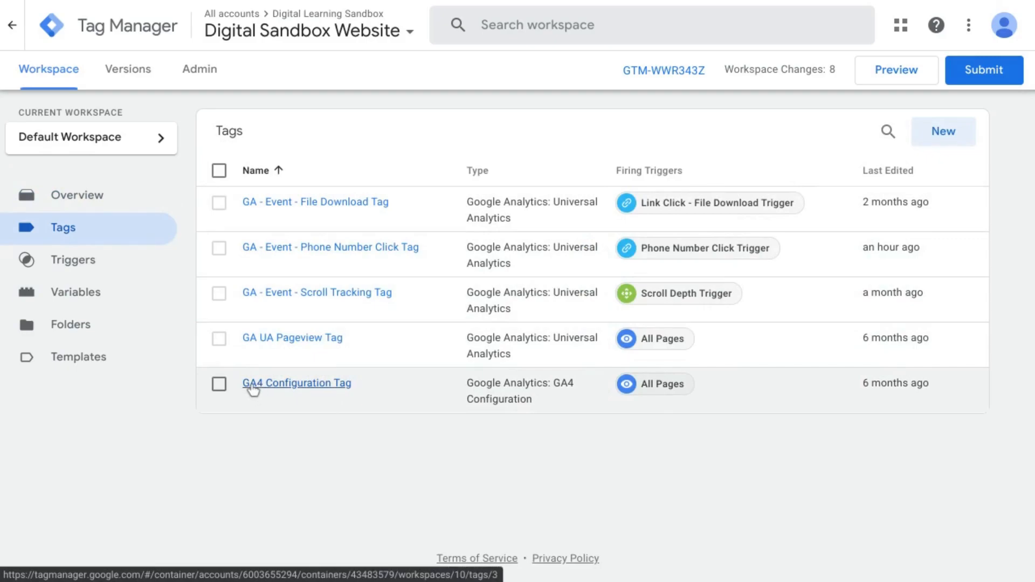
left_click(284, 392)
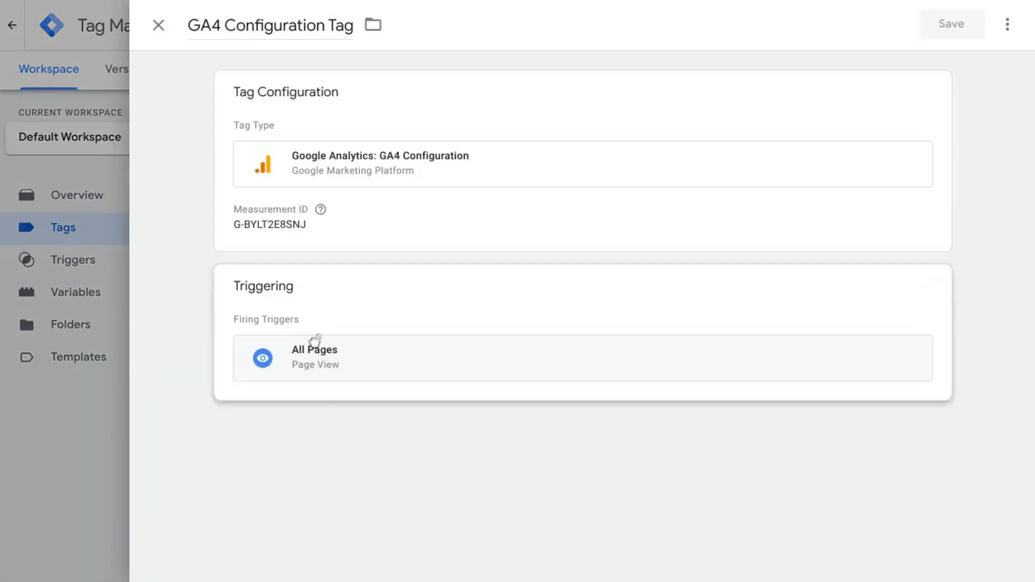
left_click(450, 204)
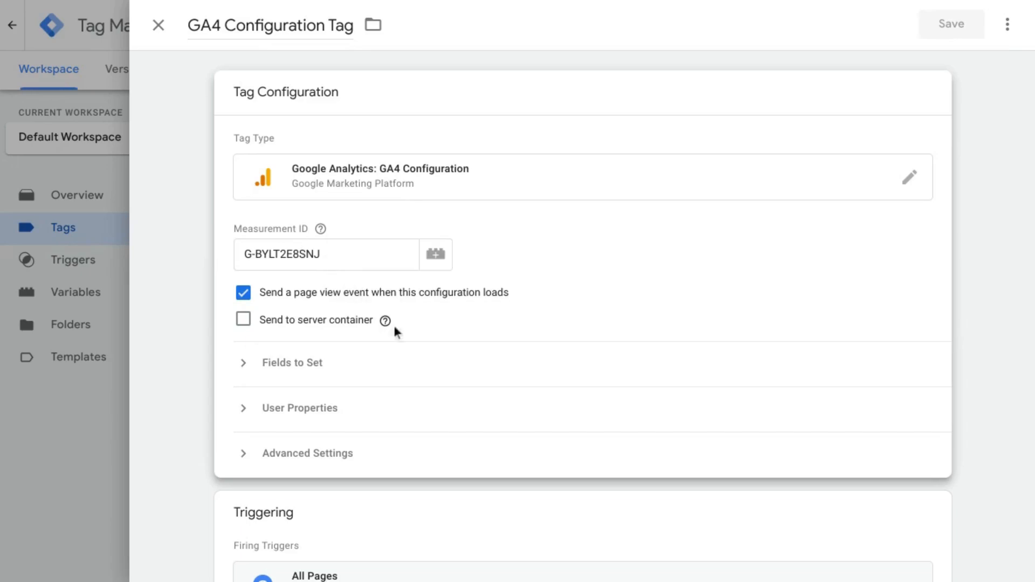
scroll(442, 308, "down", 2)
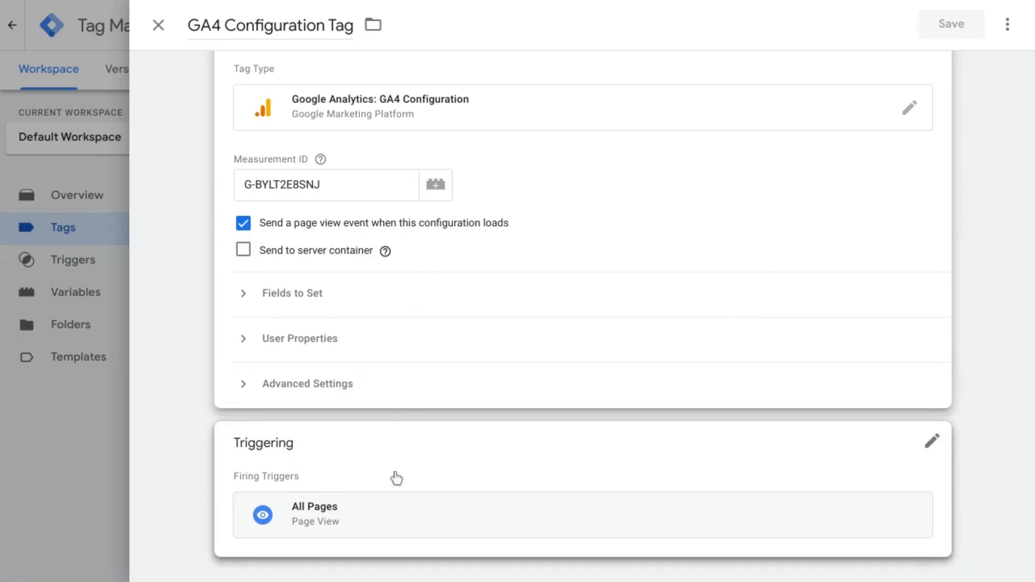
left_click(383, 511)
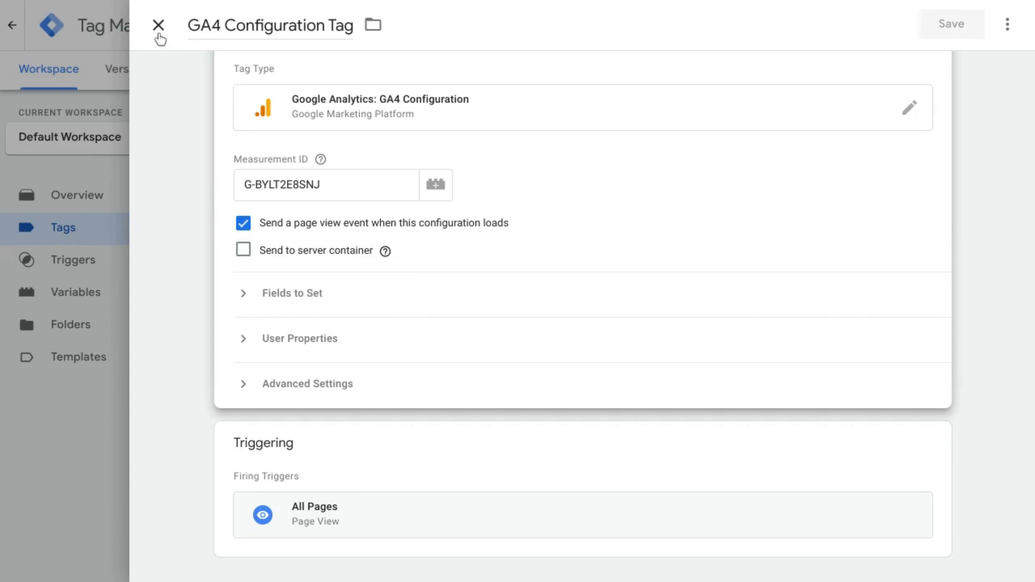
left_click(158, 26)
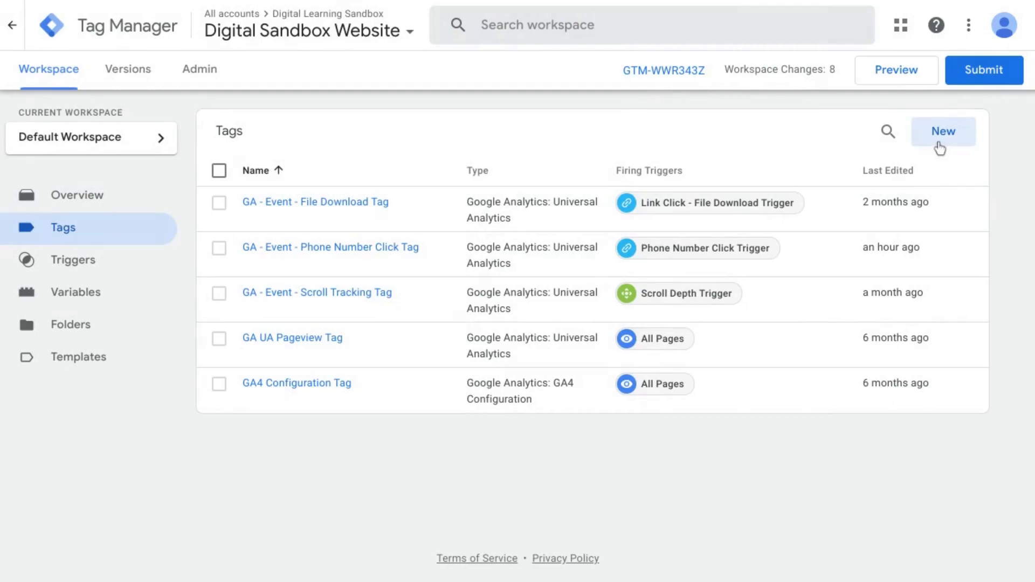
- Create a new tag from the workspace overview and name it "GA4 - Event - Phone Number Clicks Tag"
left_click(92, 198)
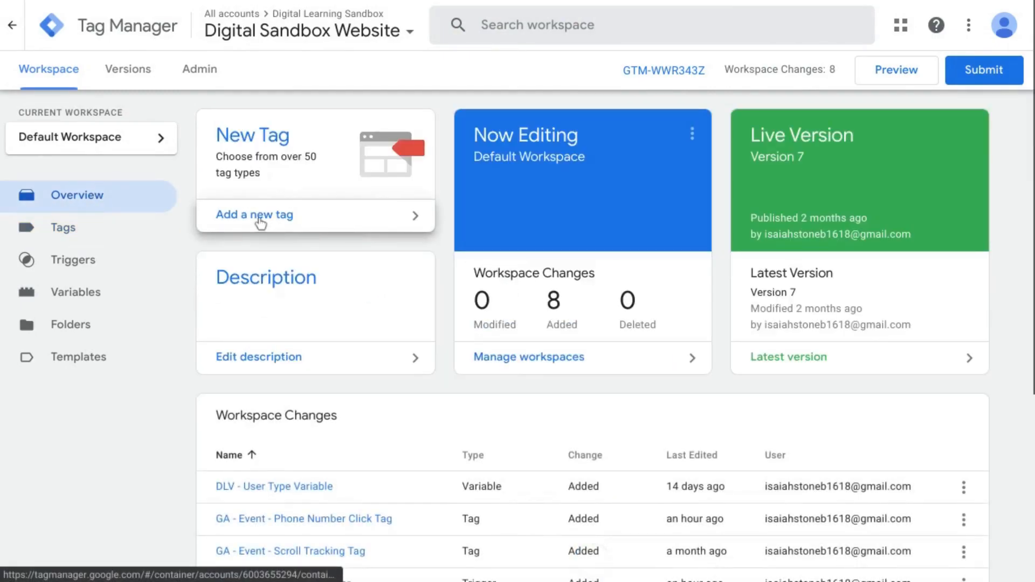
left_click(260, 223)
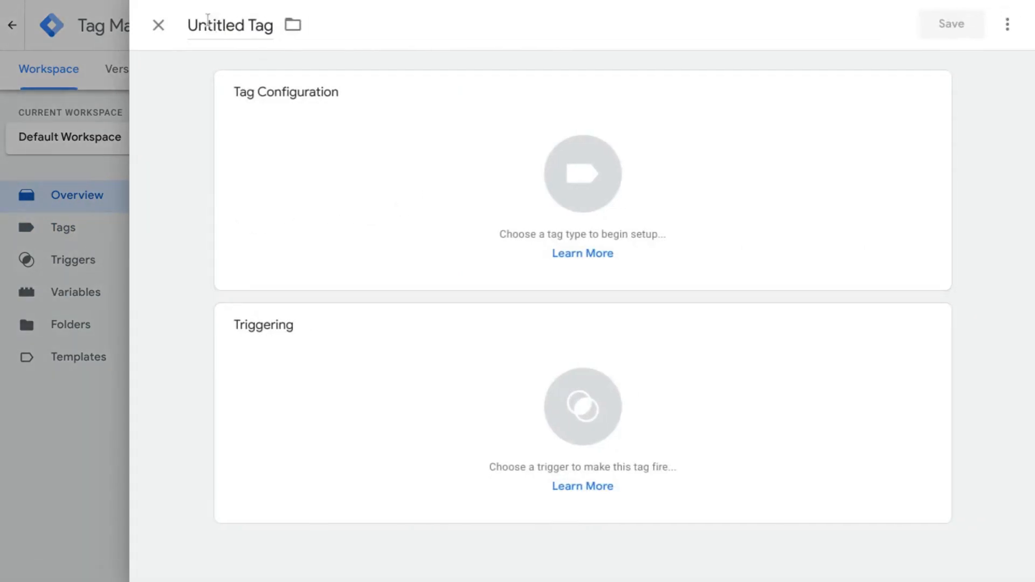
double_click(208, 19)
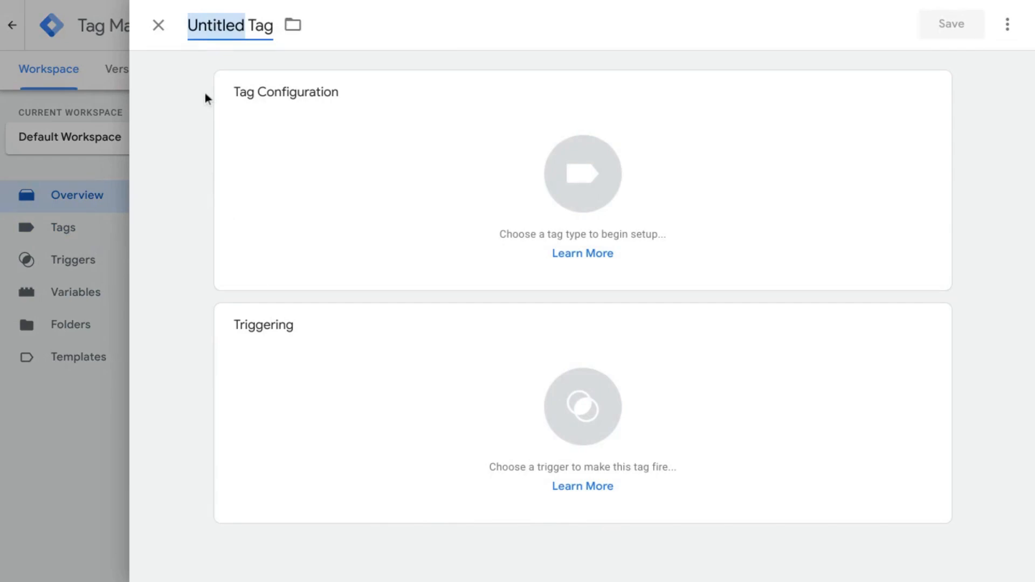
type("GA")
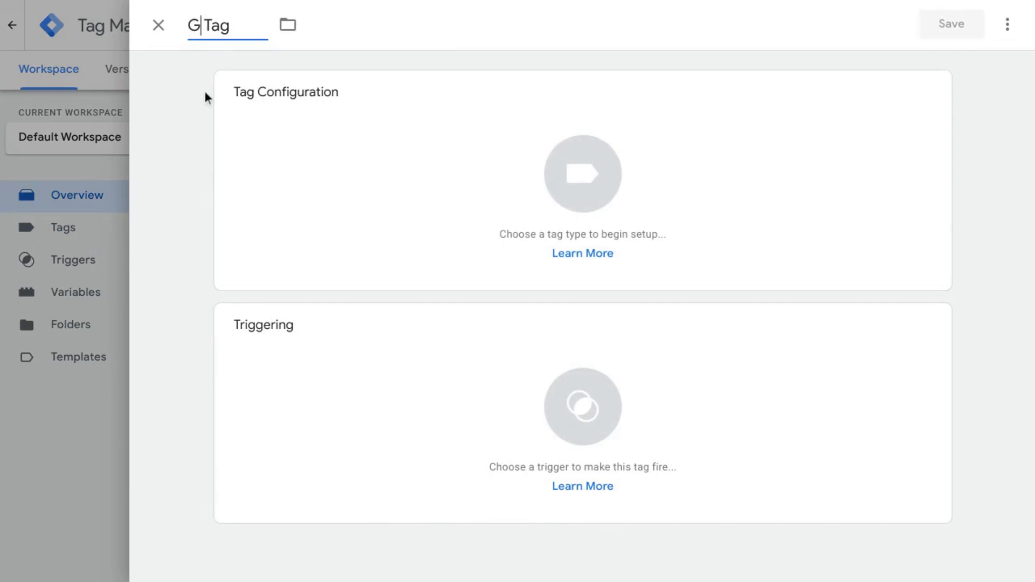
type("4 -")
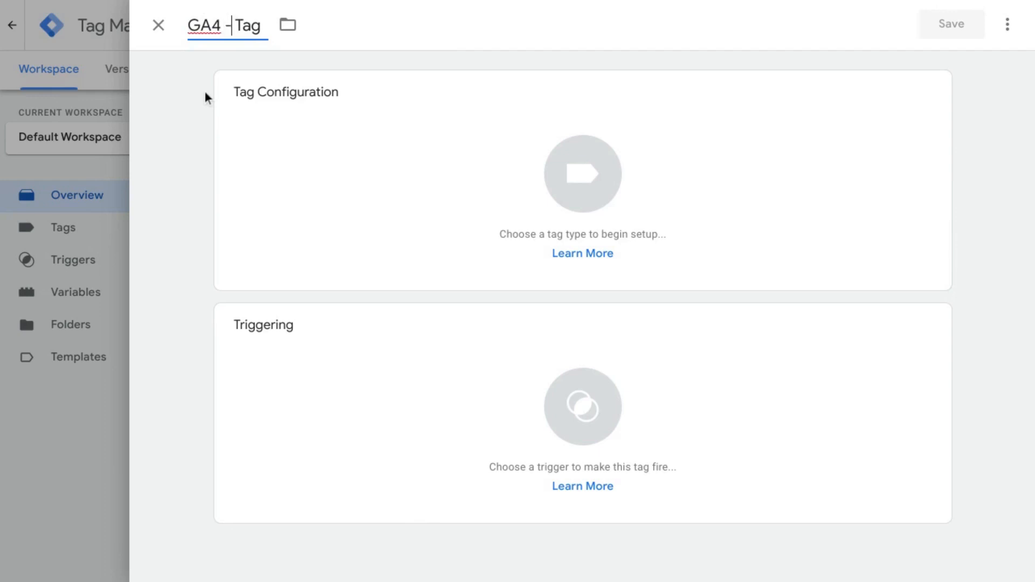
type("Ph")
key("BackSpace")
key("BackSpace")
type("Event - ")
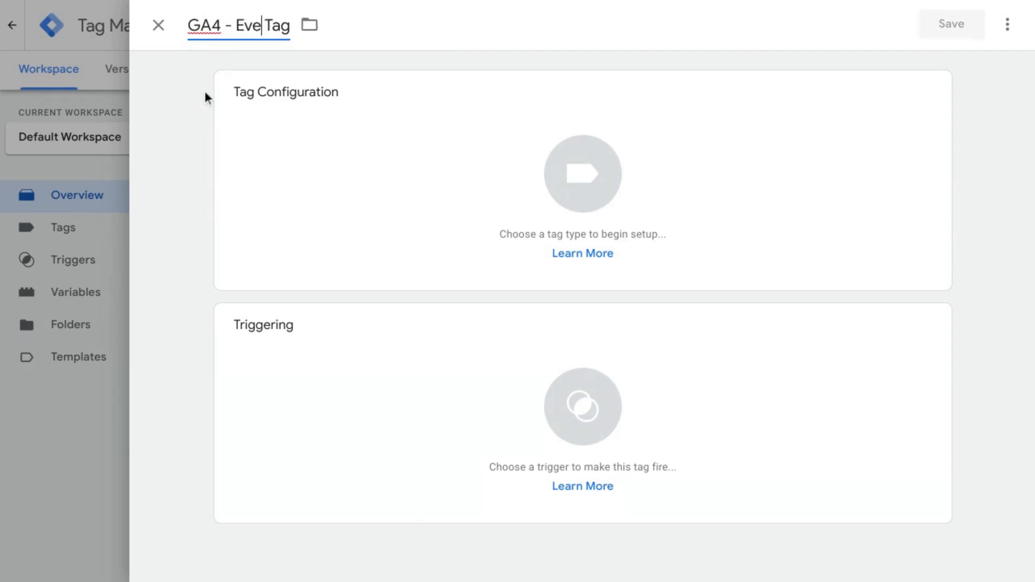
type("Phone Number")
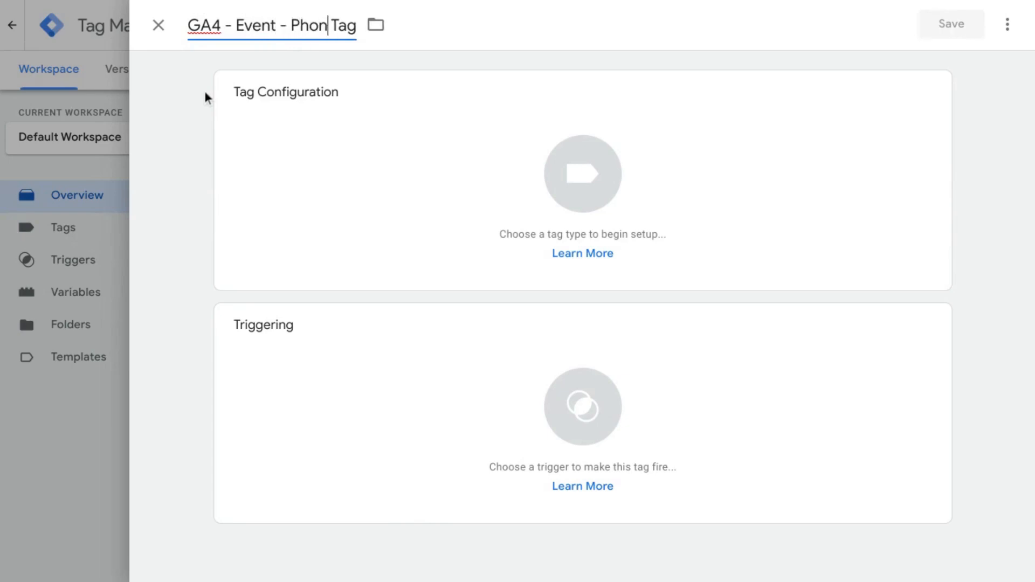
type(" Clicks")
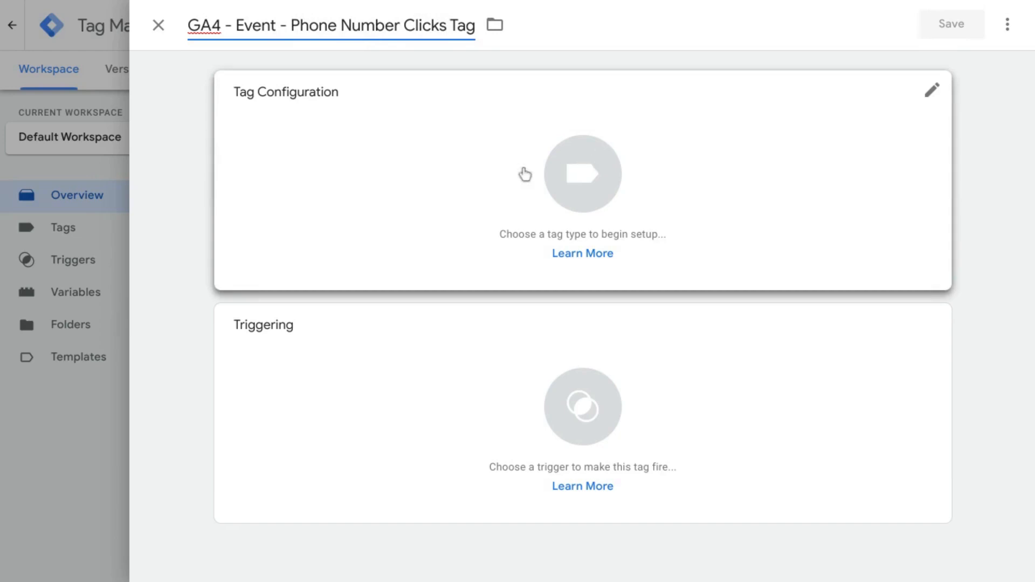
- Set the tag type to Google Analytics: GA4 Event and choose GA4 Configuration Tag as its configuration tag
left_click(607, 214)
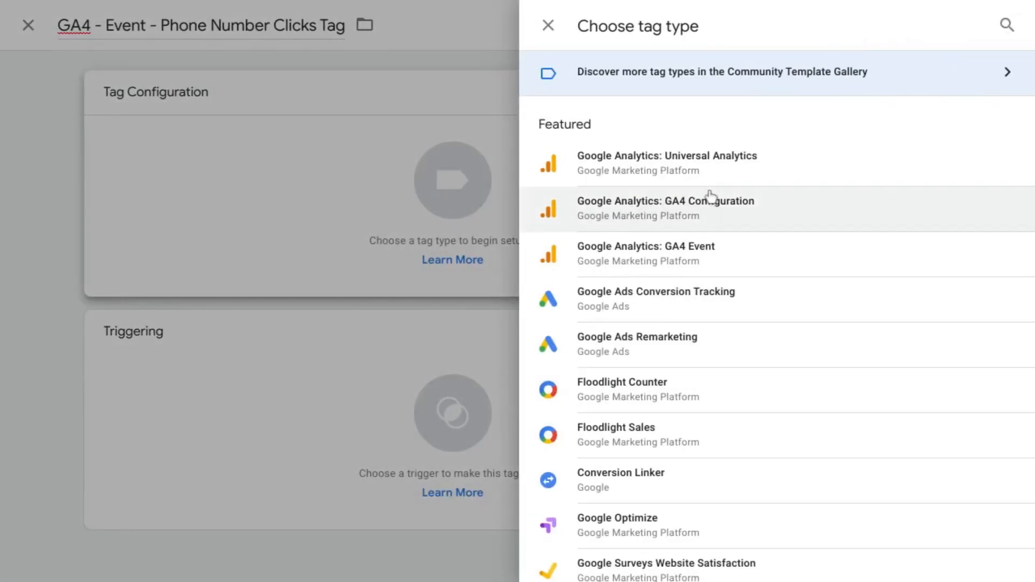
left_click(640, 253)
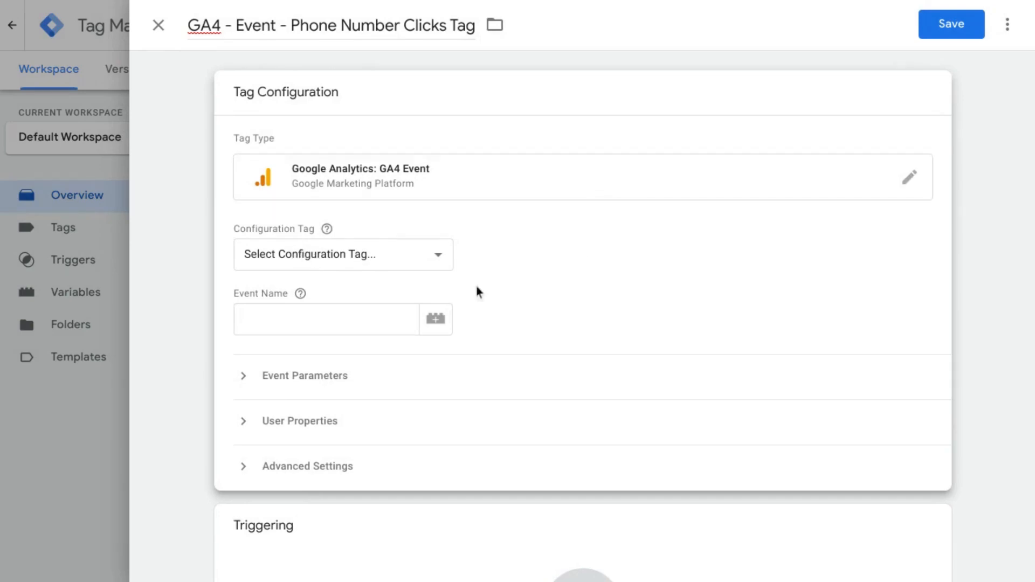
left_click(438, 263)
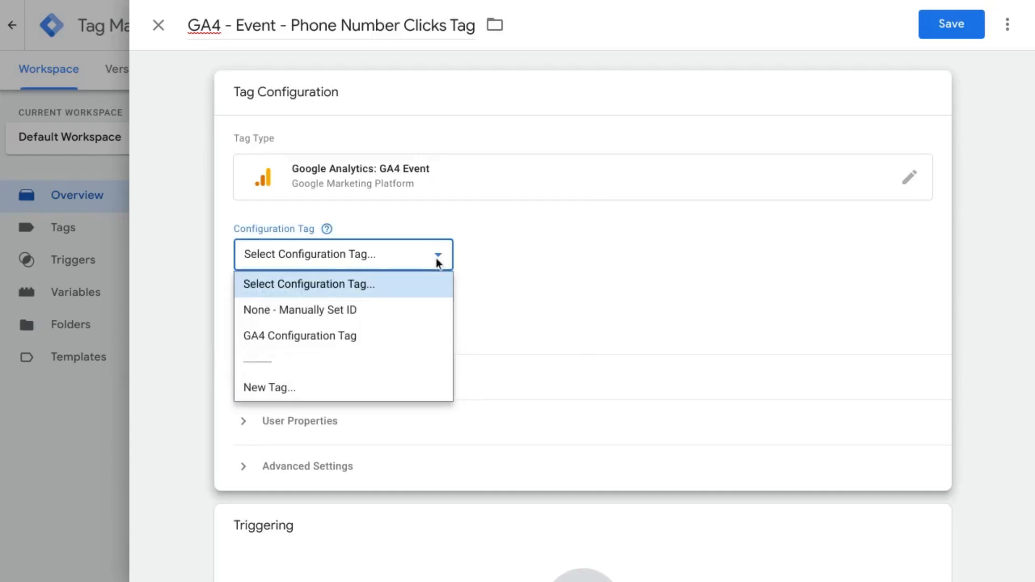
left_click(280, 334)
- Check the help for the event name and name the event phone_number_click
left_click(322, 317)
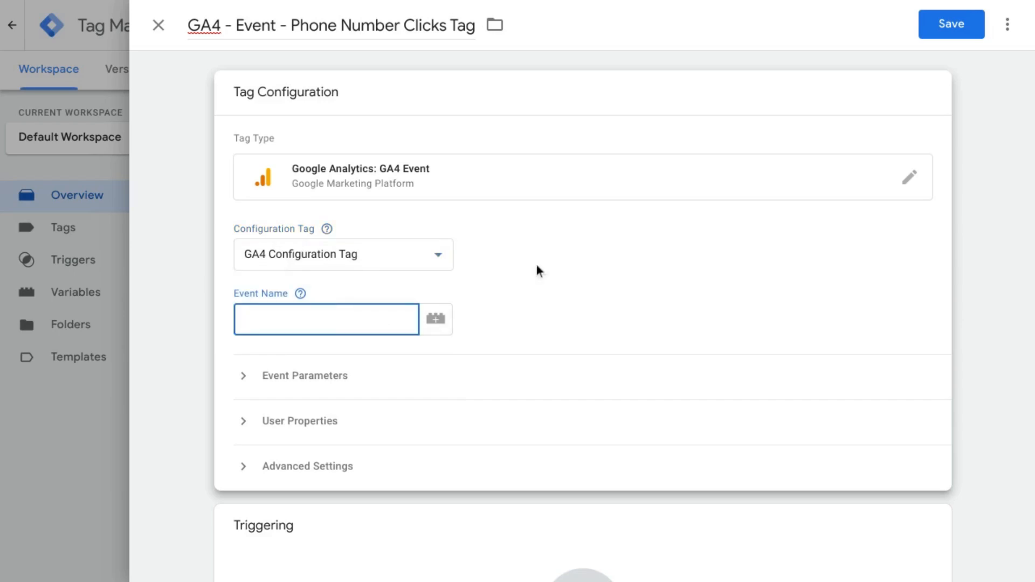
left_click(302, 298)
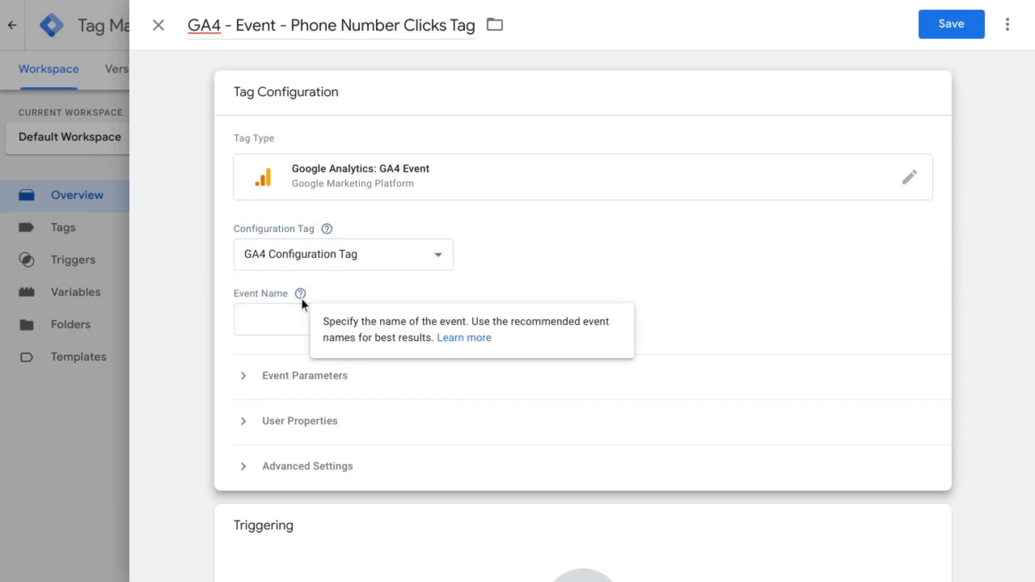
left_click(284, 323)
type("phone_number_click")
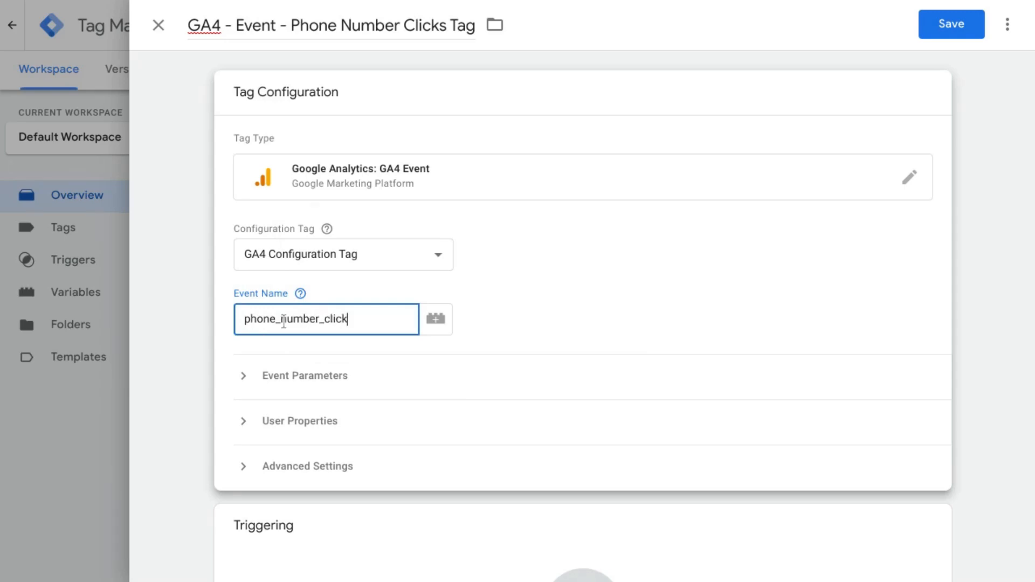
- Add an event parameter named link_url with the value {{Click URL}} and check the list of available variables
left_click(318, 376)
scroll(486, 302, "down", 2)
scroll(507, 285, "down", 2)
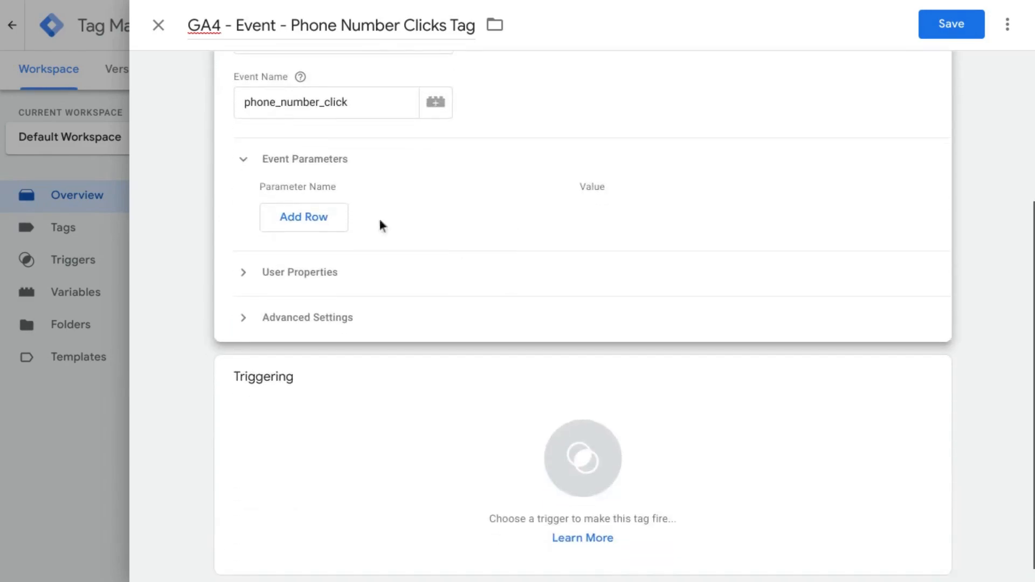
left_click(301, 222)
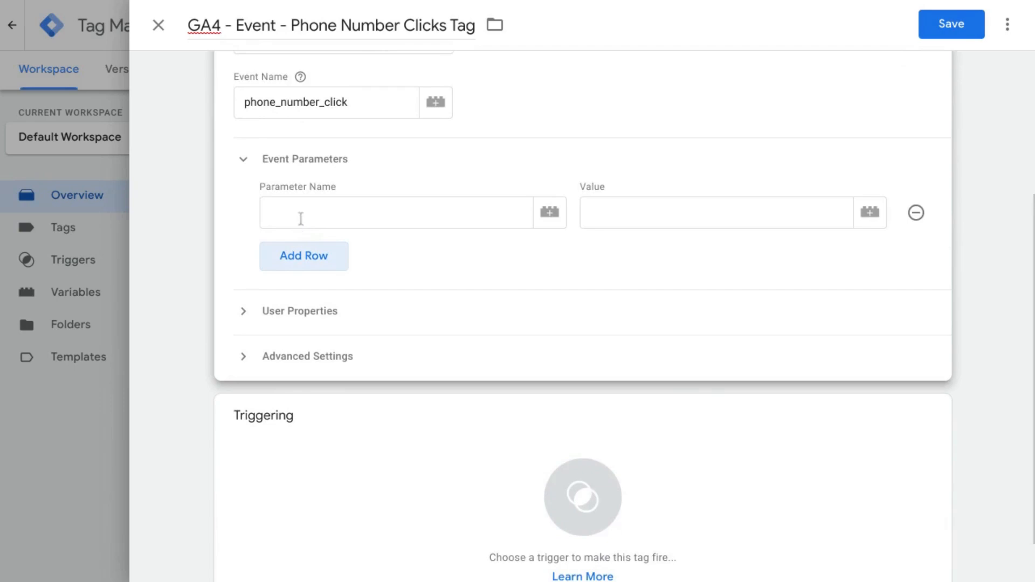
left_click(337, 211)
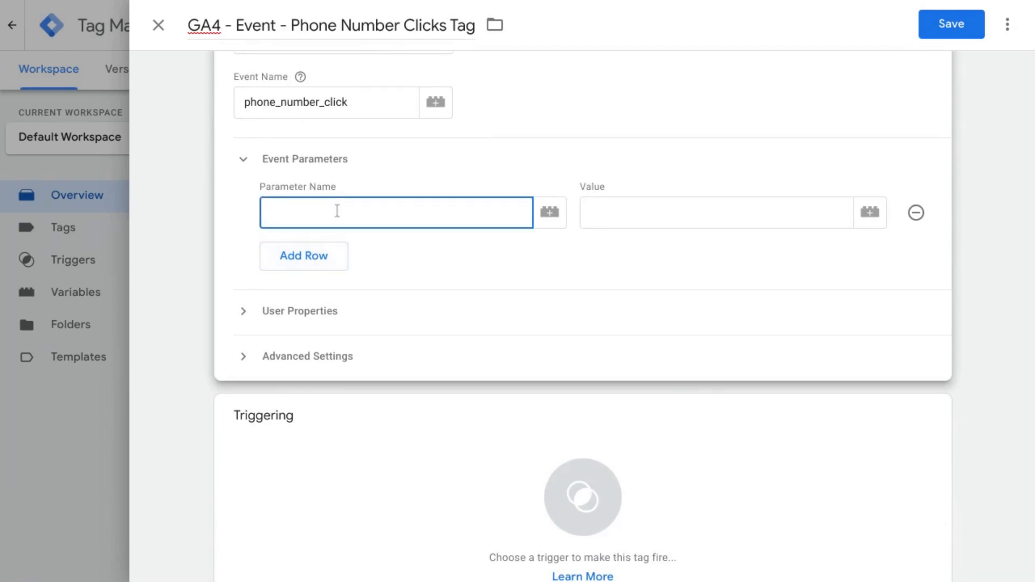
type("link_url")
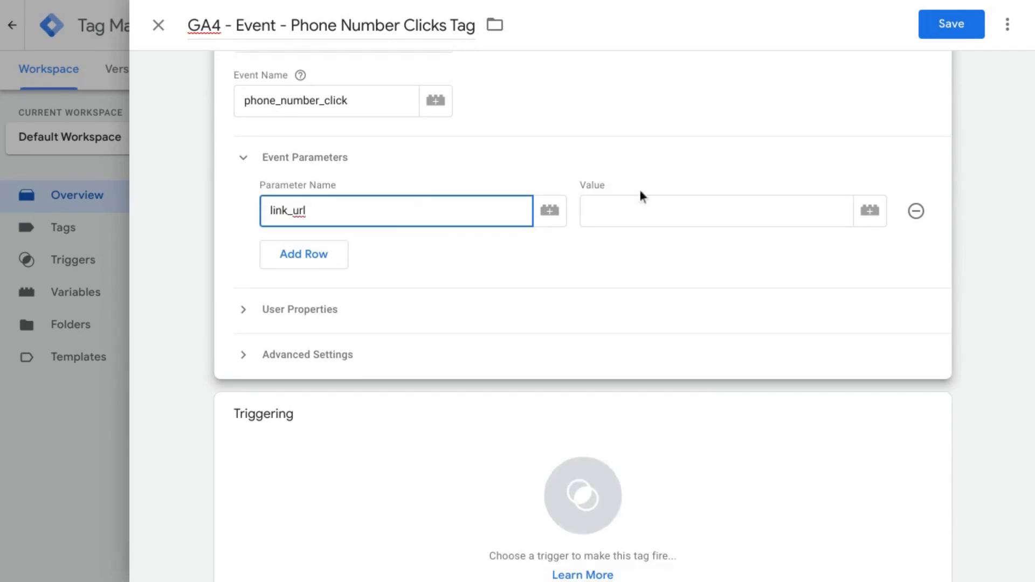
left_click(623, 216)
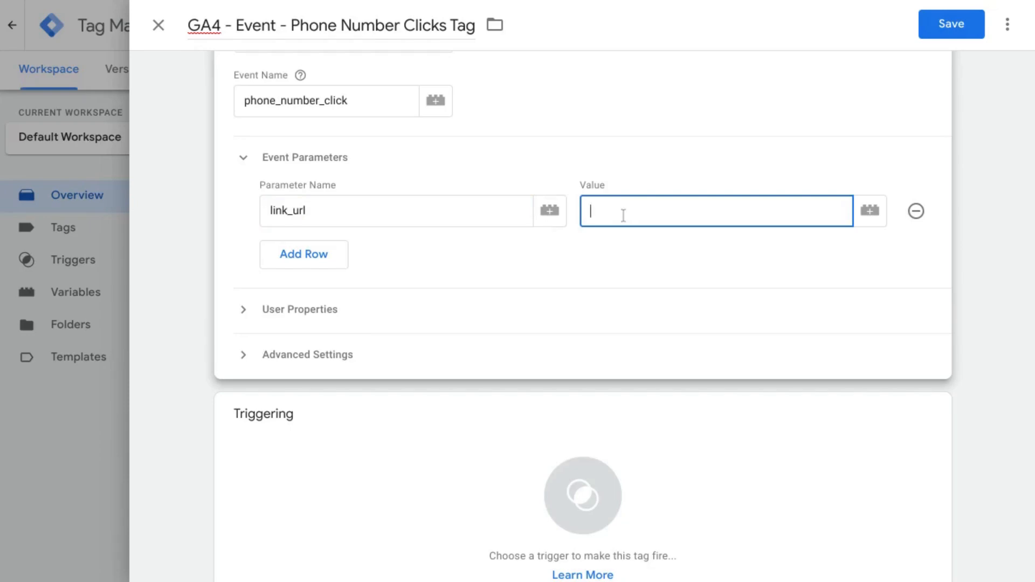
type("{{")
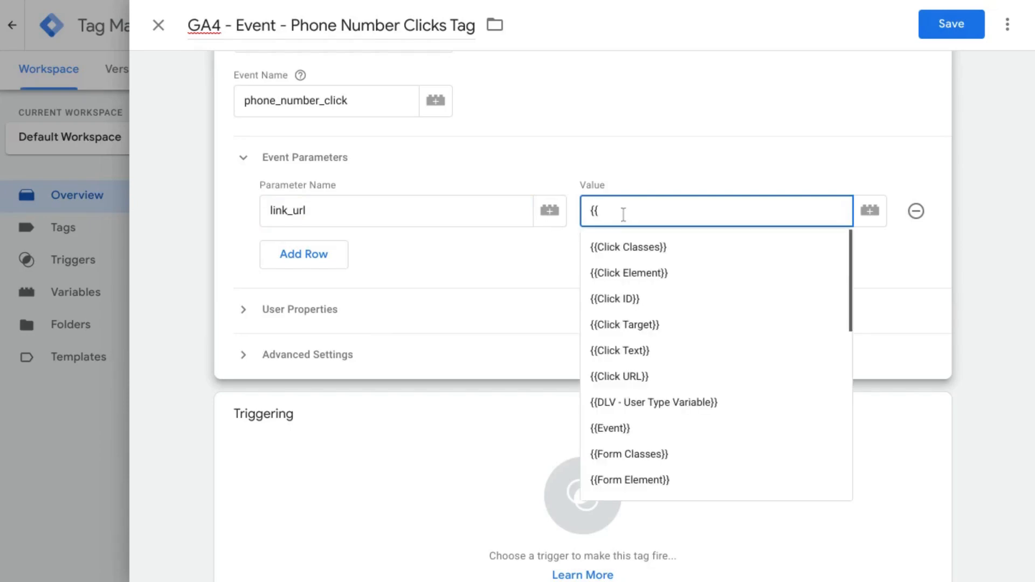
left_click(671, 381)
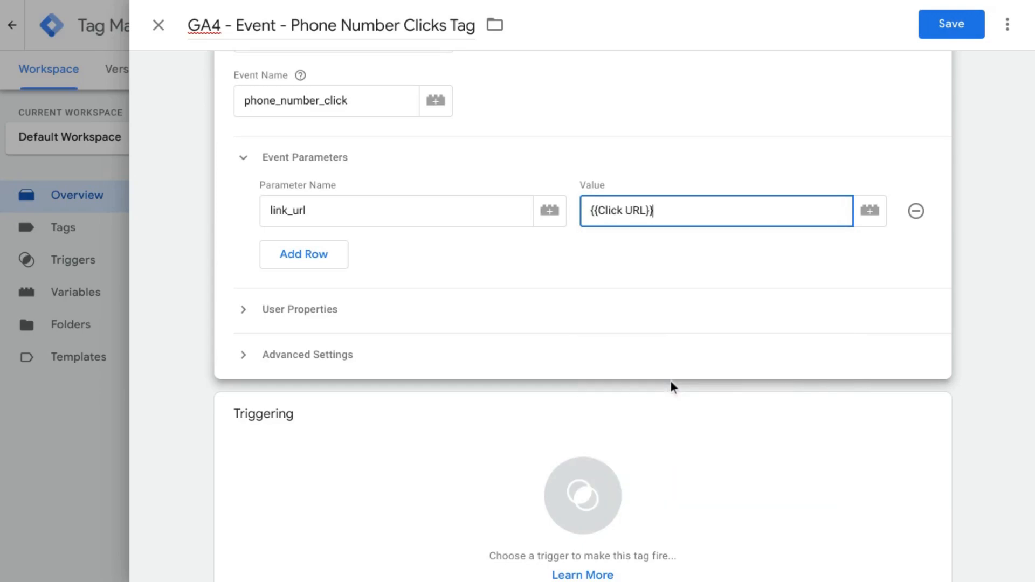
left_click(877, 221)
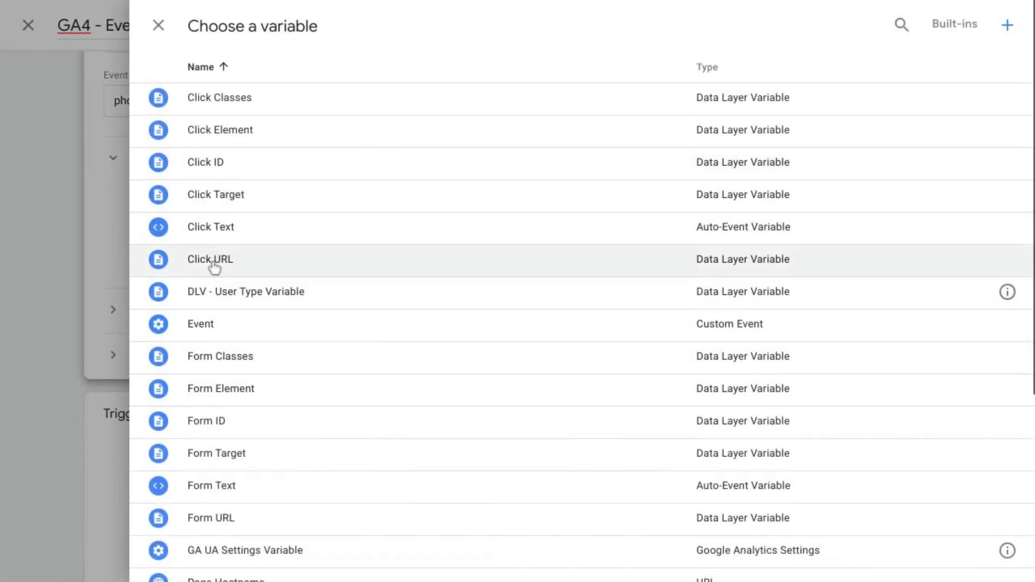
left_click(158, 28)
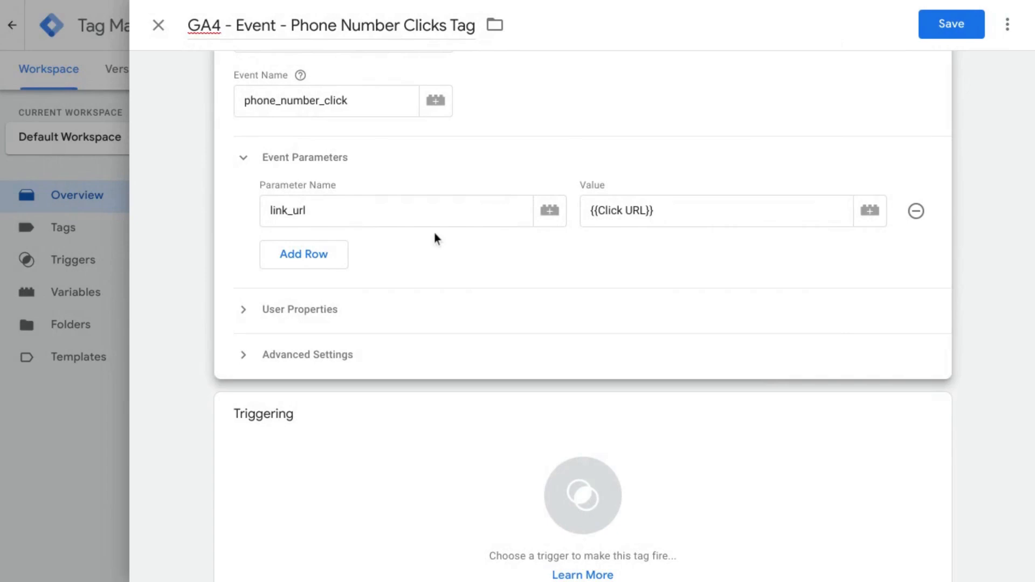
- Create a new trigger for the event tag and name it "Link Click - Phone Number Trigger"
scroll(437, 239, "up", 2)
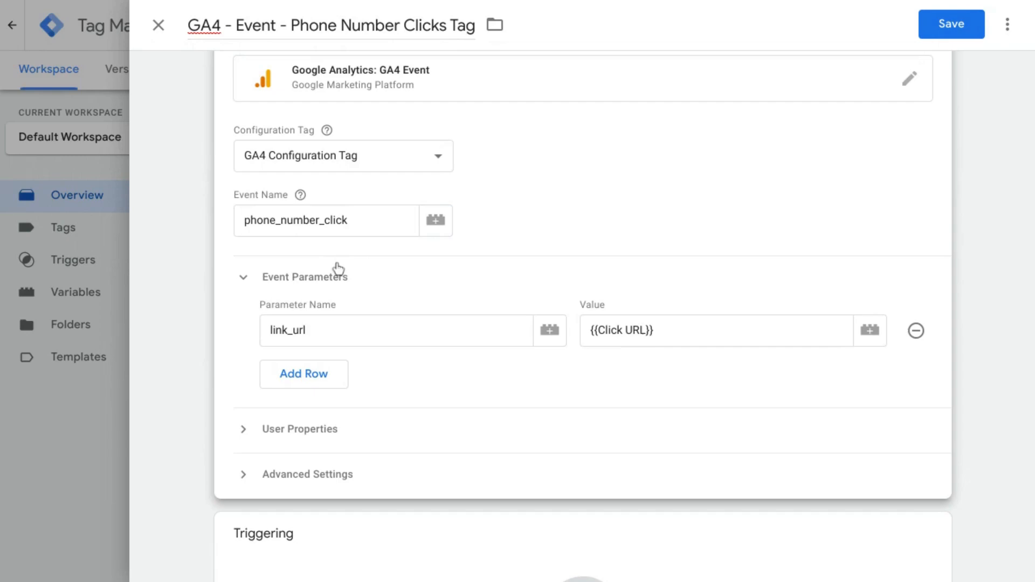
scroll(619, 290, "down", 3)
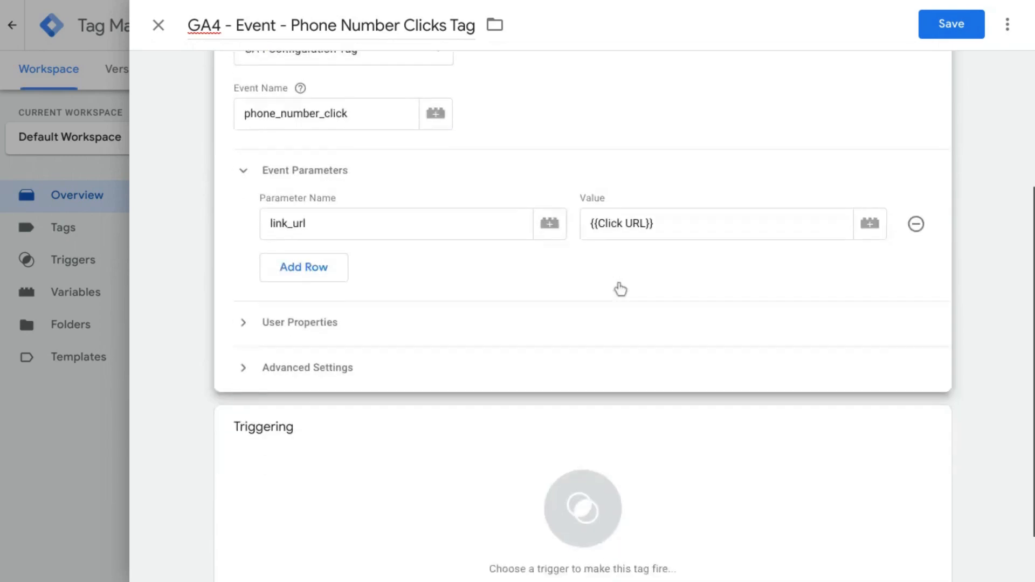
left_click(577, 456)
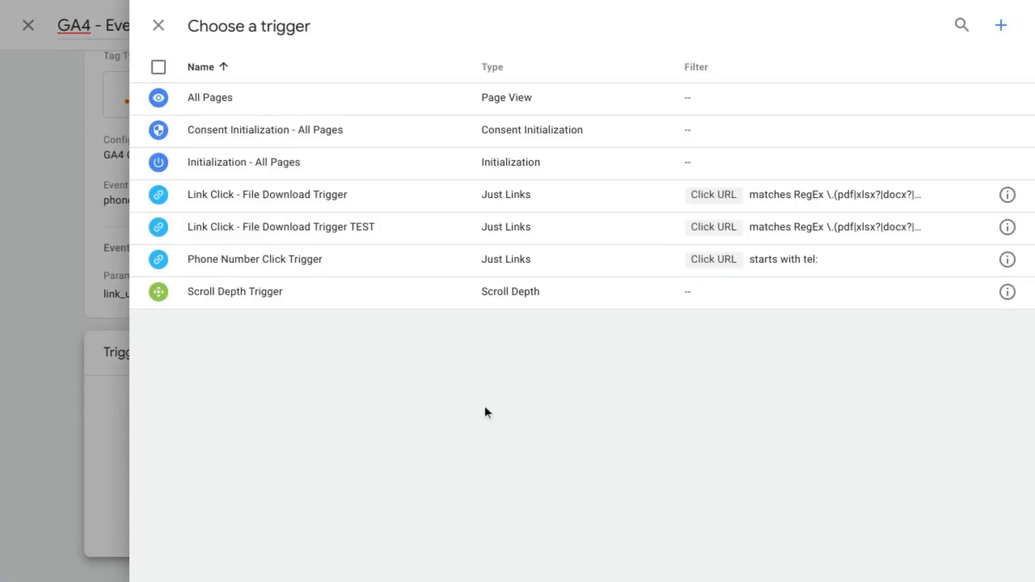
left_click(1002, 25)
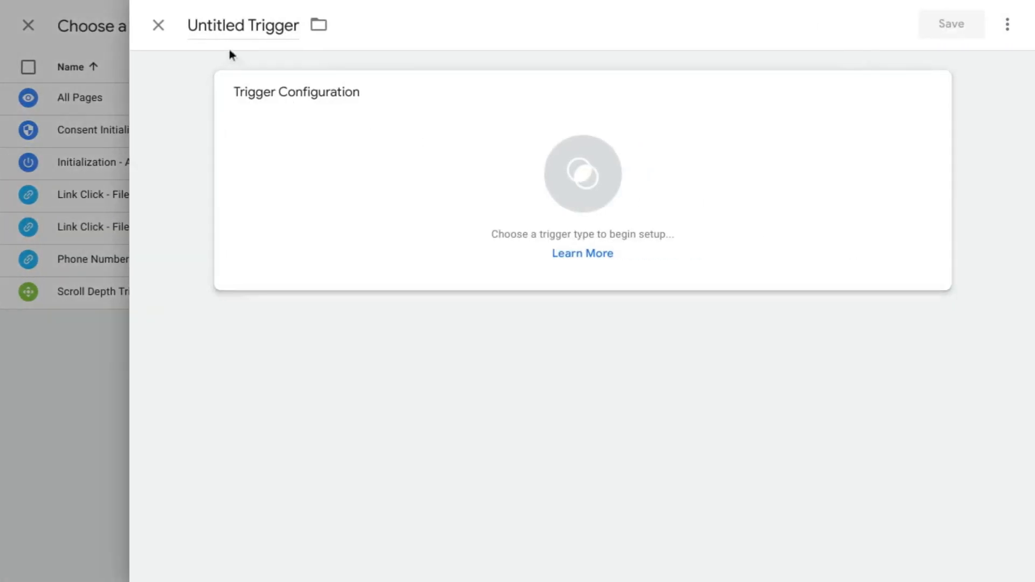
double_click(196, 23)
type("Link Clic")
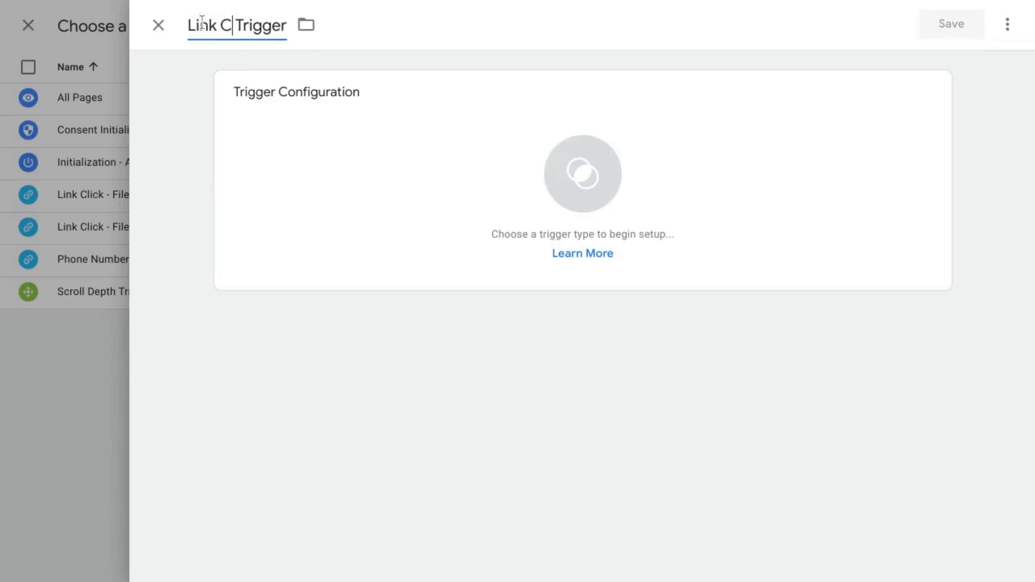
type("k - ")
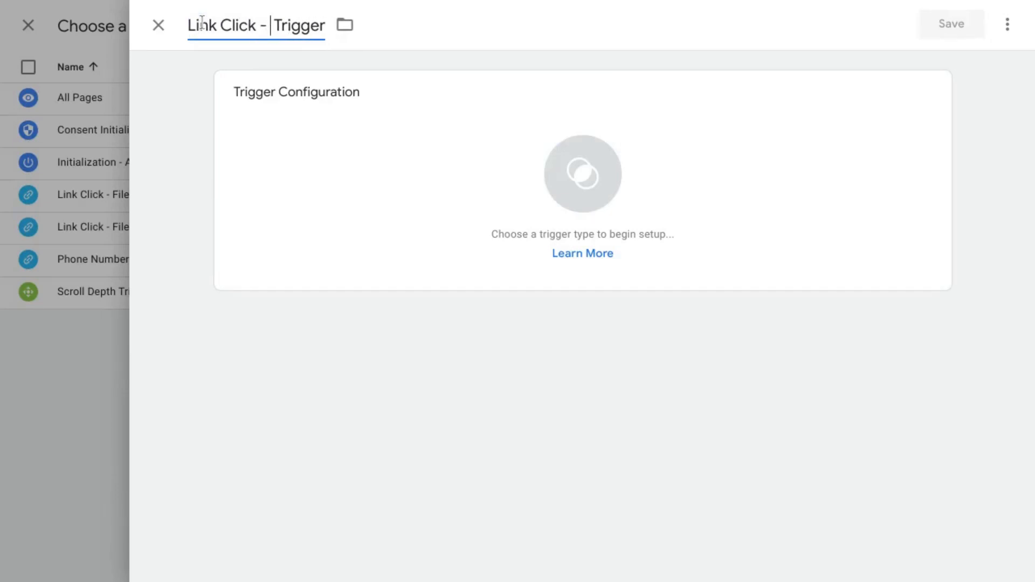
type("Phone Numb")
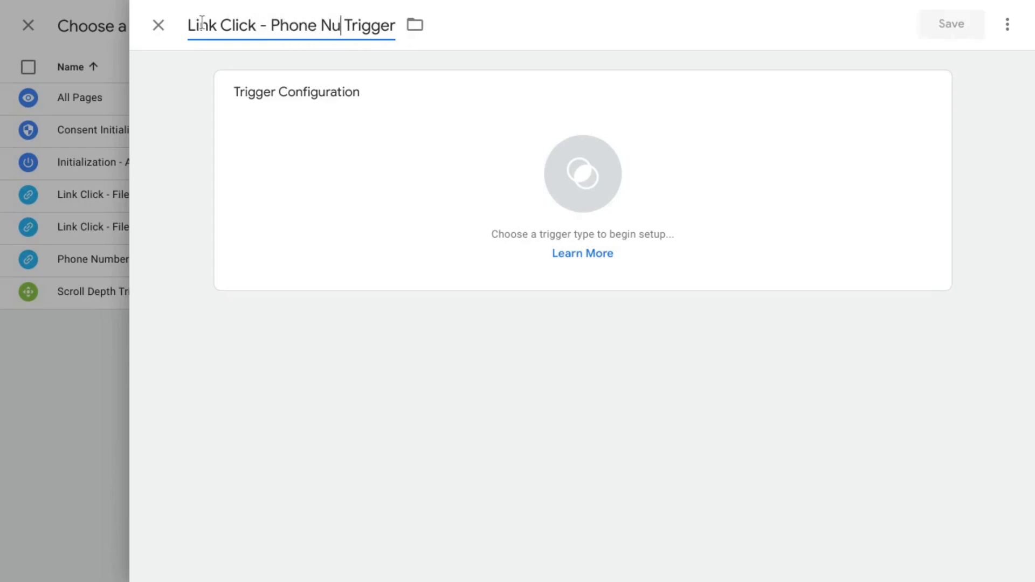
type("er")
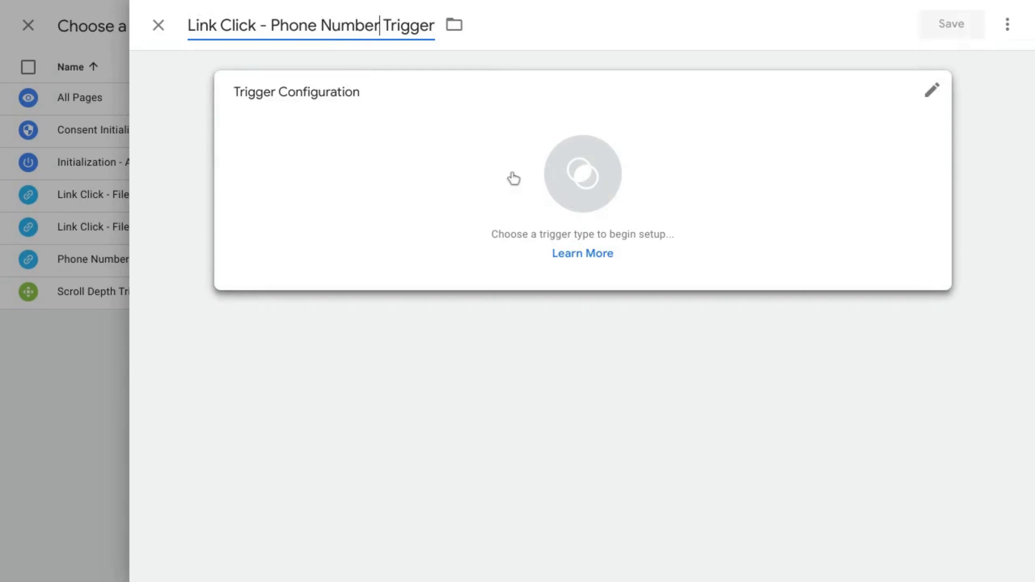
- Set the trigger type to Click - Just Links and make it fire on Some Link Clicks
left_click(574, 184)
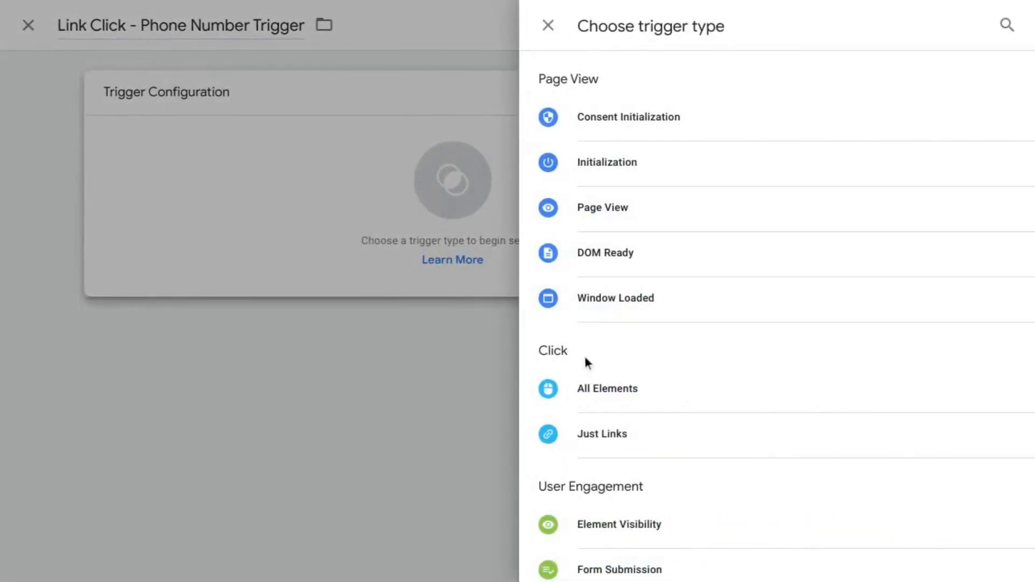
left_click(617, 437)
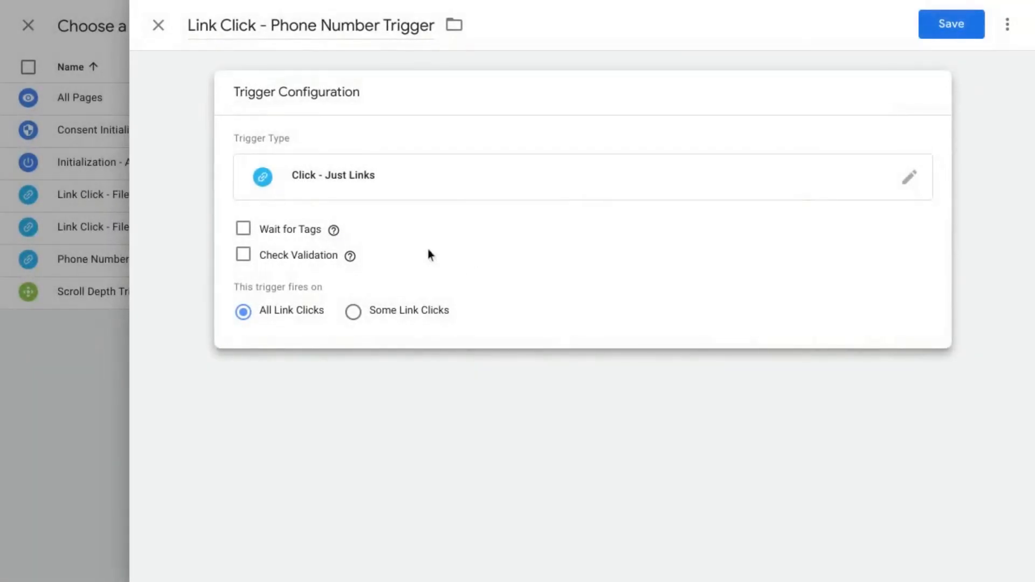
left_click(355, 317)
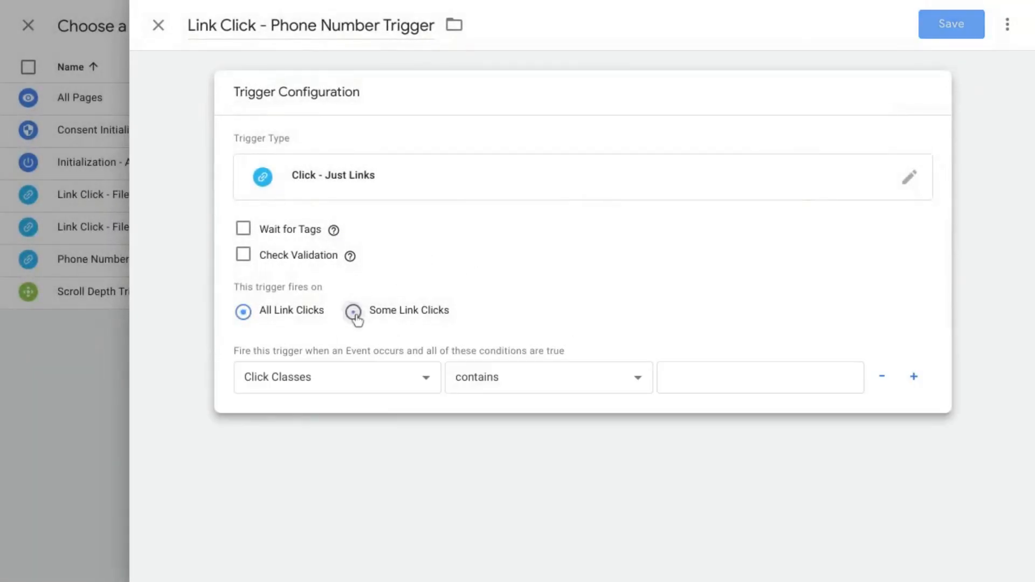
- Set the firing condition to Click URL starts with tel: and save the trigger
left_click(359, 373)
scroll(352, 282, "down", 1)
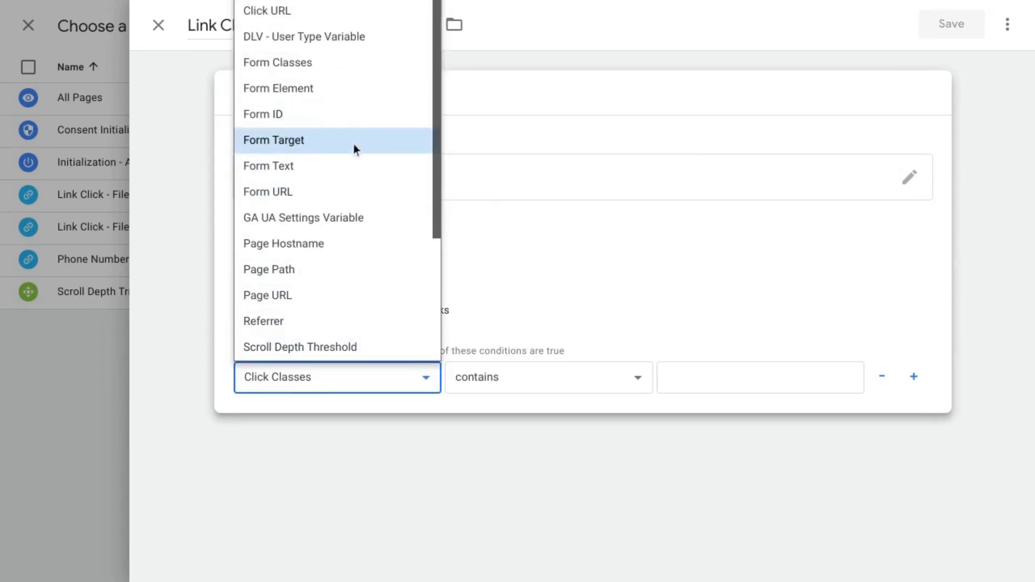
left_click(302, 12)
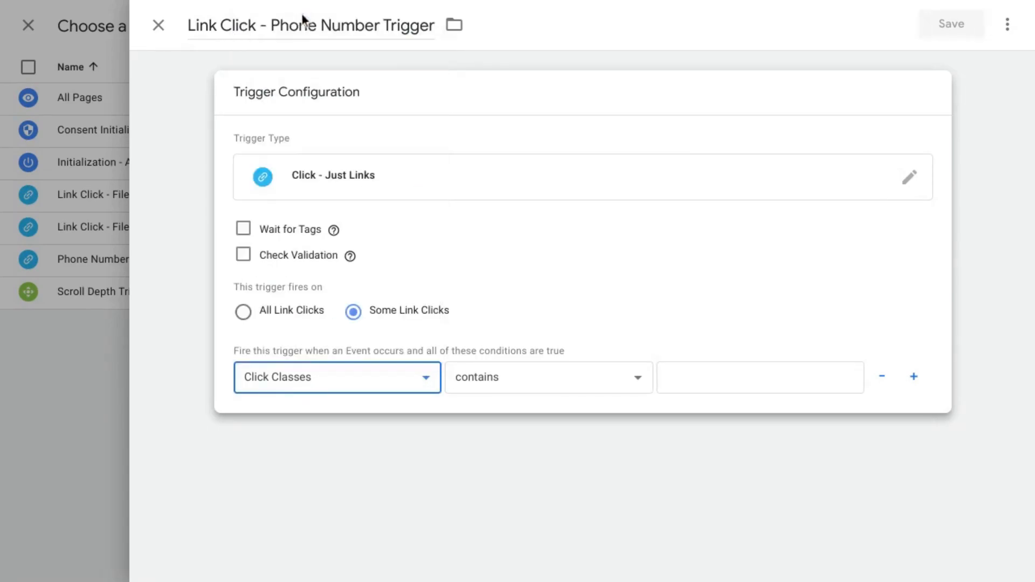
left_click(559, 378)
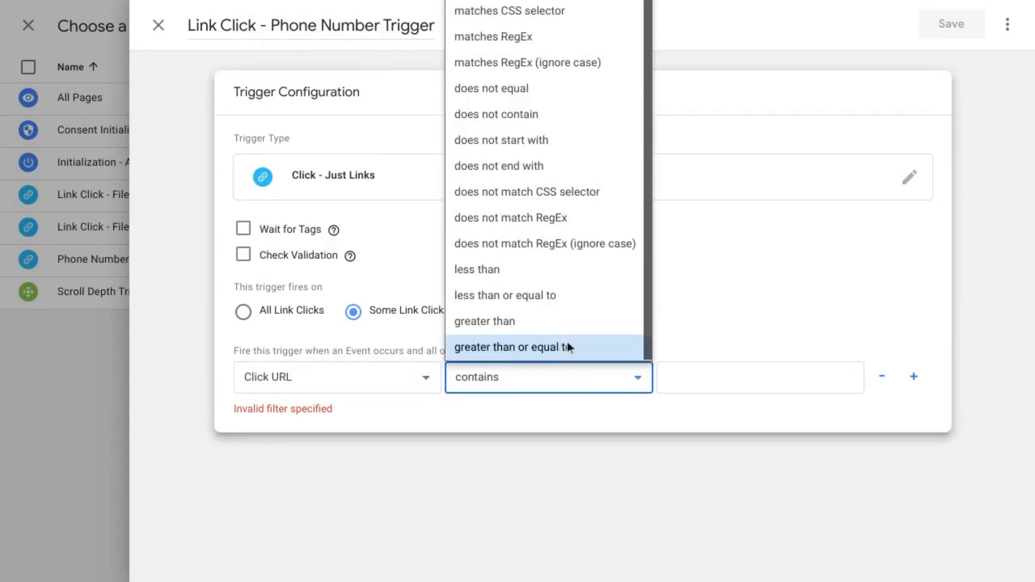
scroll(531, 155, "up", 1)
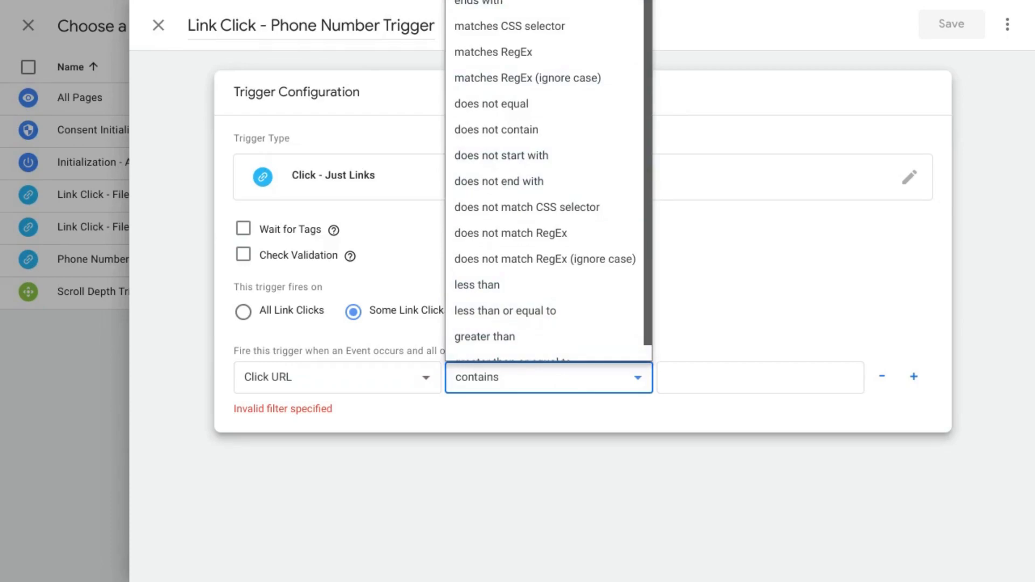
key("Escape")
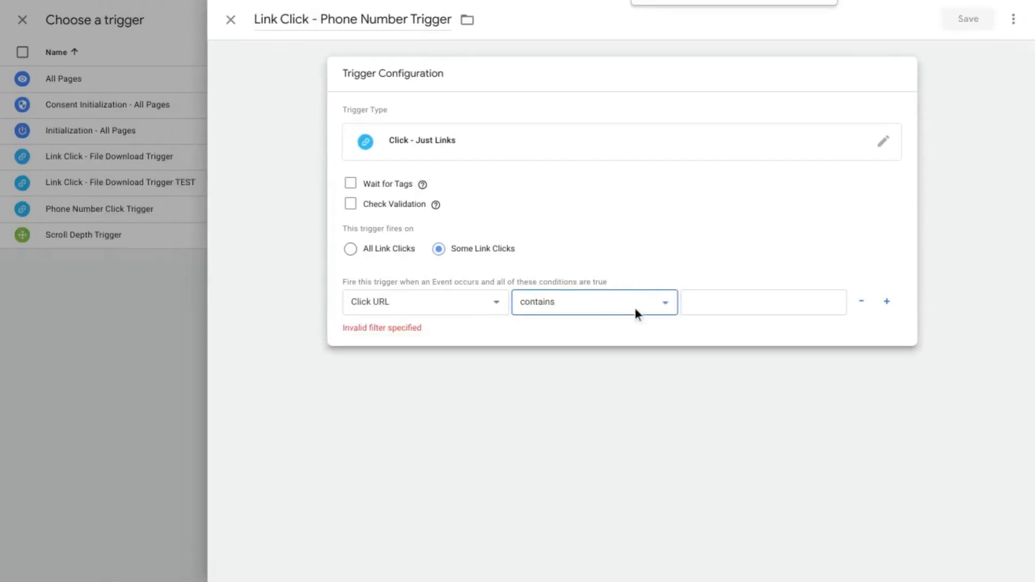
left_click(599, 385)
left_click(597, 382)
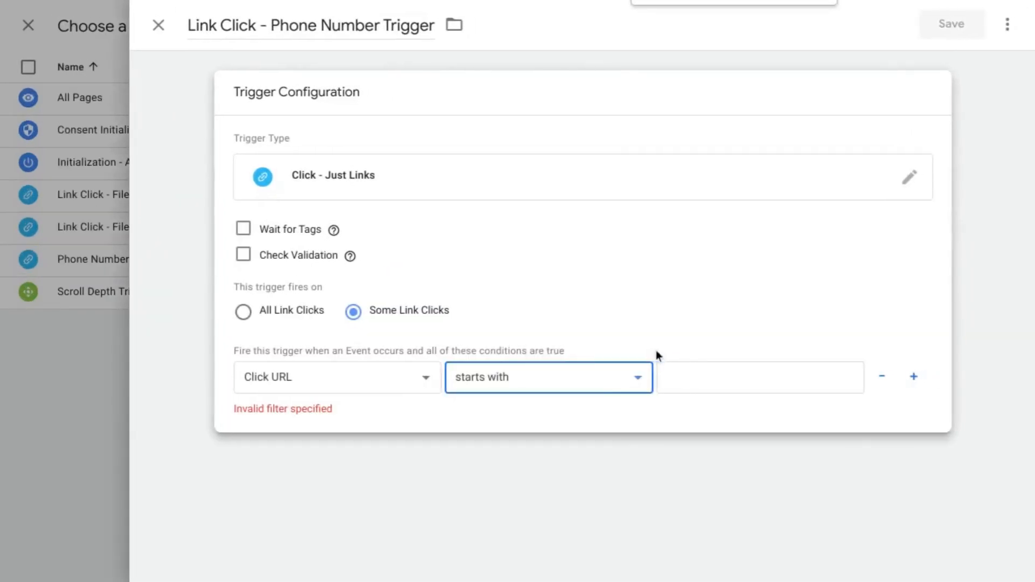
left_click(689, 376)
type("t")
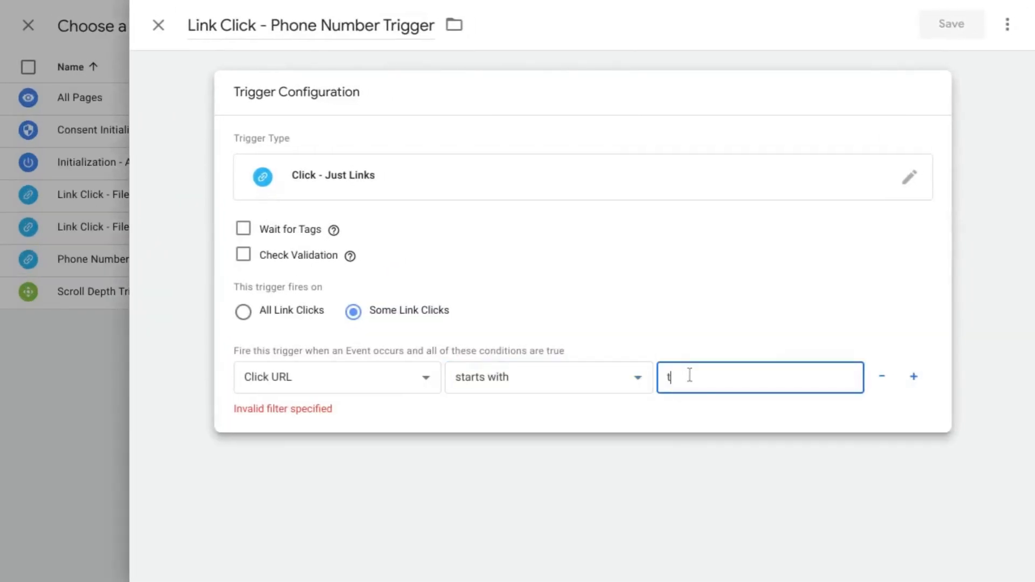
type("el:")
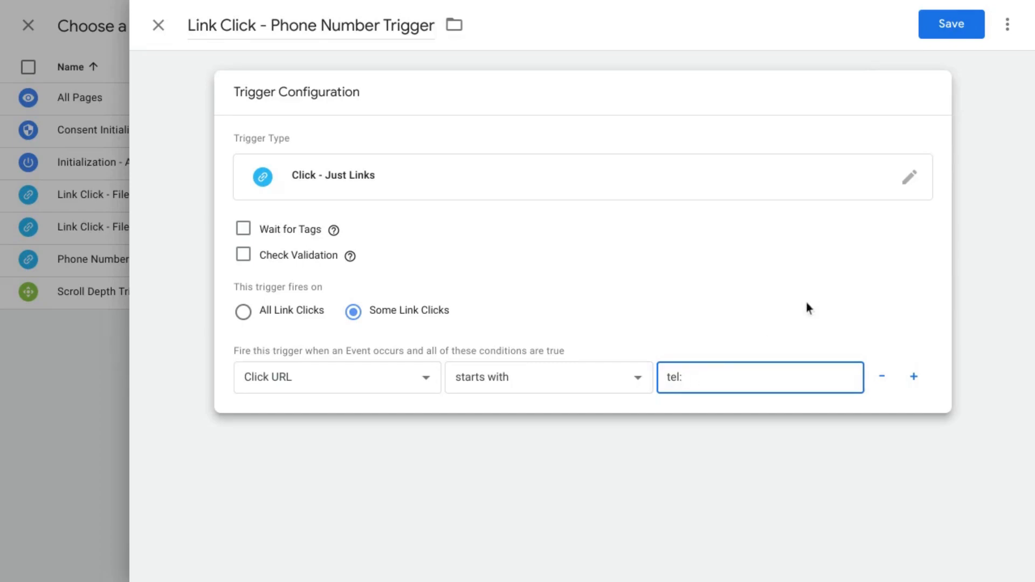
left_click(952, 25)
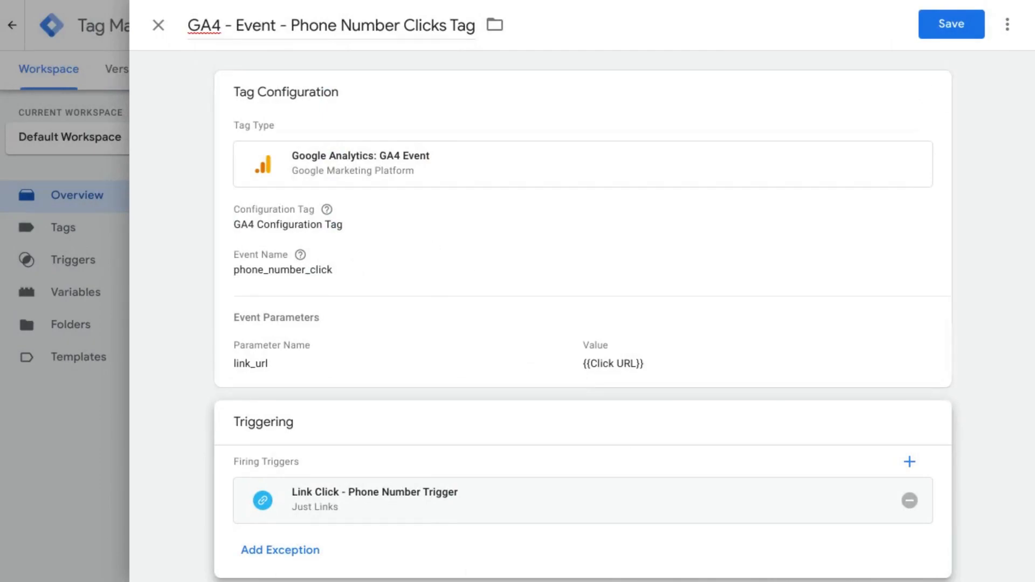
- Save the phone number clicks tag and launch the workspace preview on the Digital Learning Sandbox site
left_click(952, 37)
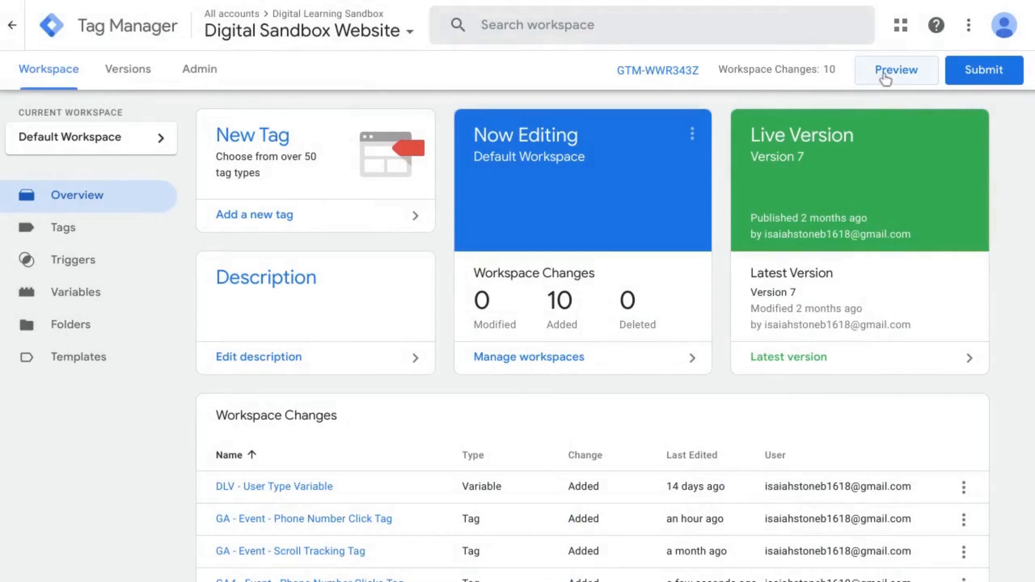
left_click(886, 79)
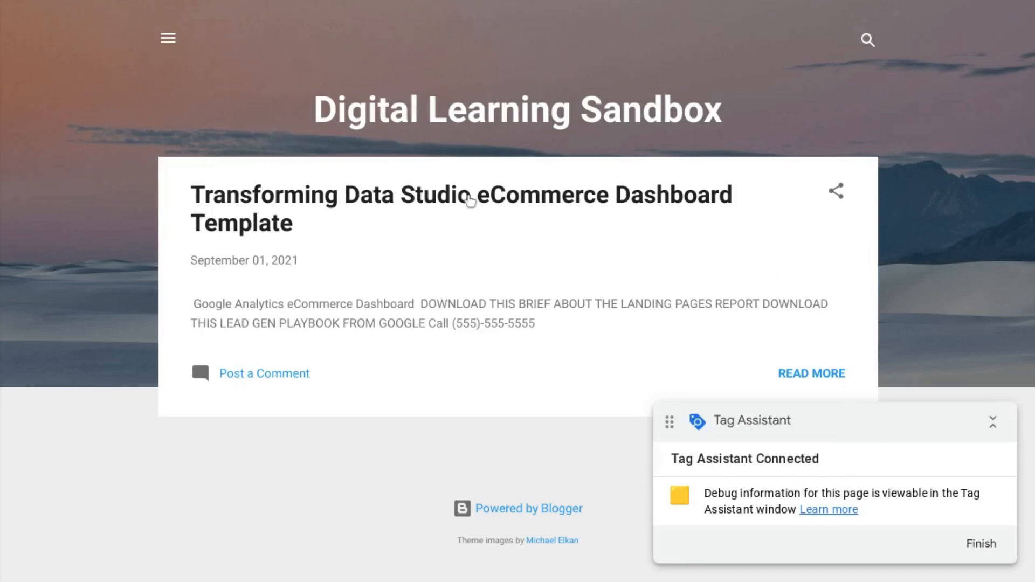
- Open the "Transforming Data Studio eCommerce Dashboard Template" post at its phone link and collapse the Tag Assistant box inside the embedded report
left_click(427, 201)
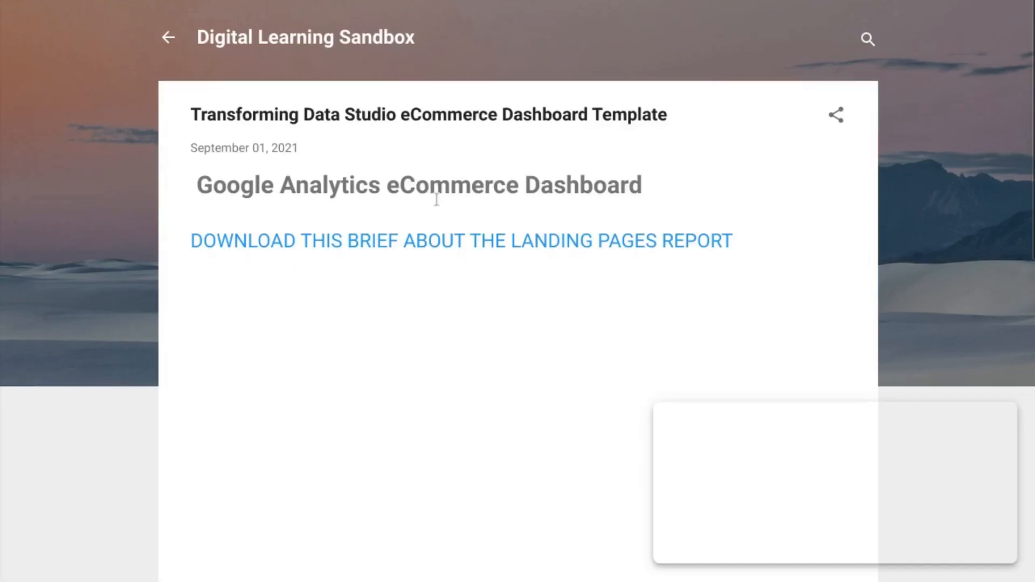
scroll(403, 275, "down", 5)
scroll(411, 257, "up", 1)
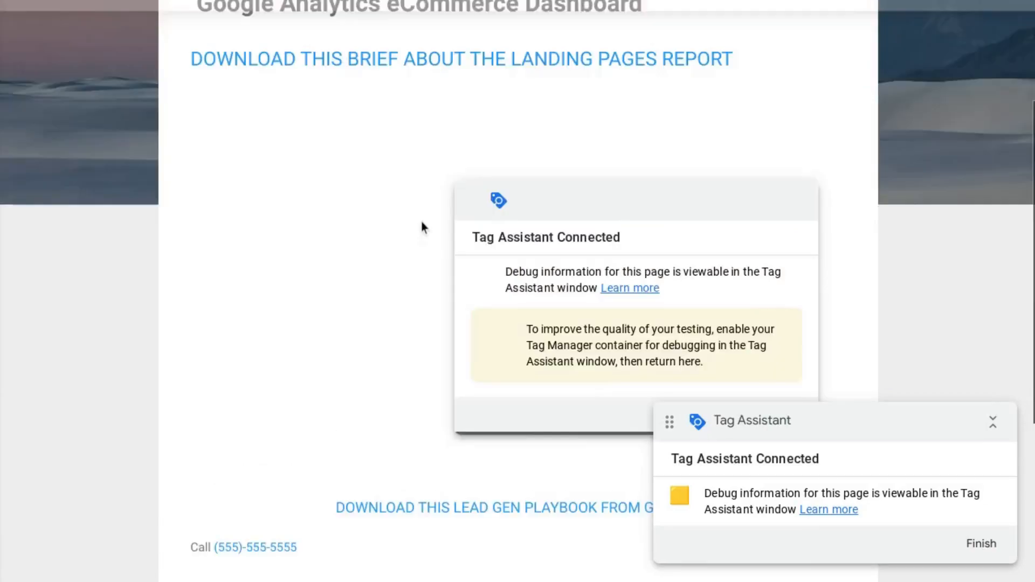
scroll(540, 248, "up", 2)
scroll(762, 282, "down", 4)
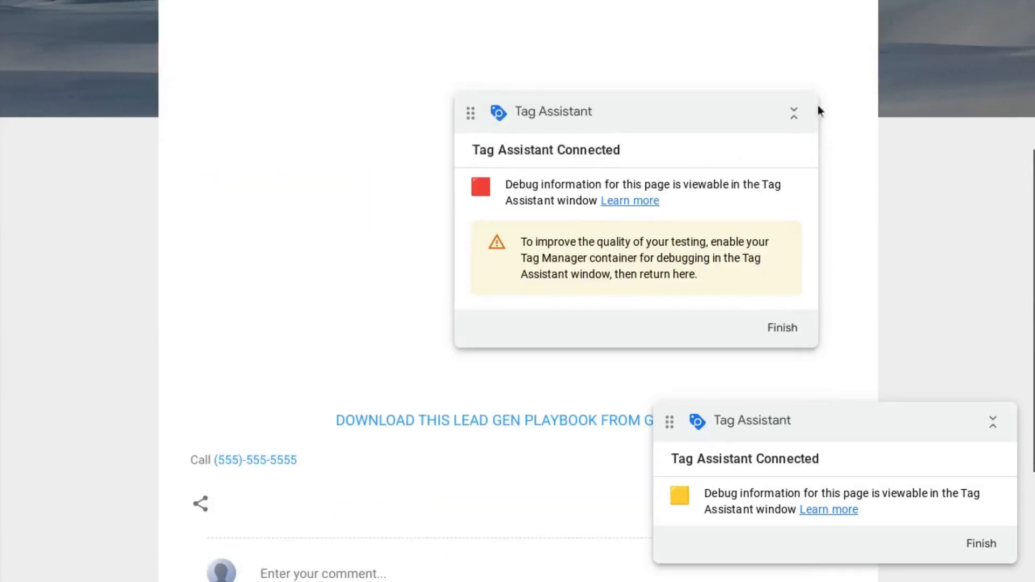
left_click(794, 113)
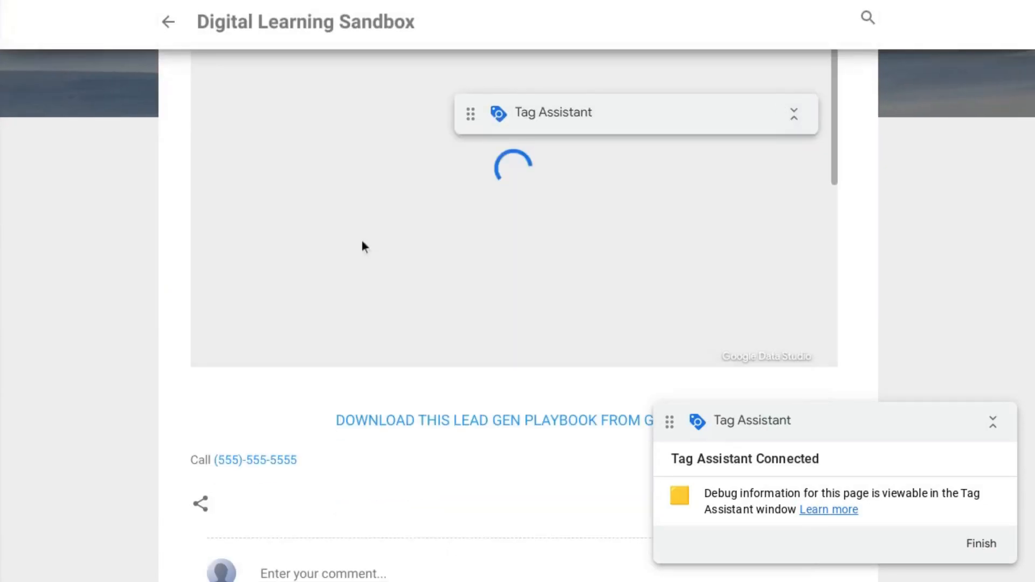
- Follow the phone number link below the post's embedded report and dismiss the send-to-phone dialog
scroll(374, 182, "down", 2)
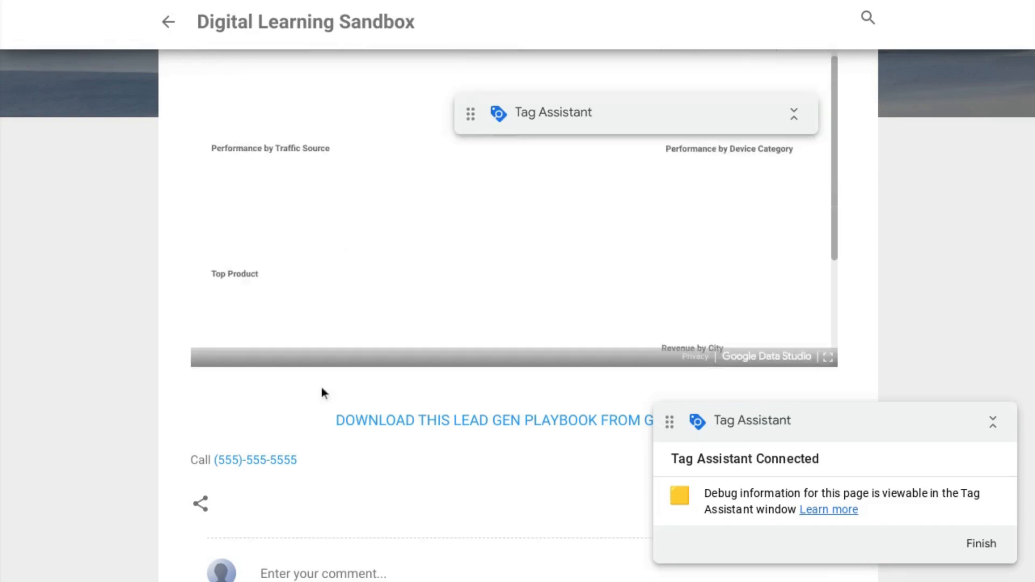
scroll(321, 387, "down", 2)
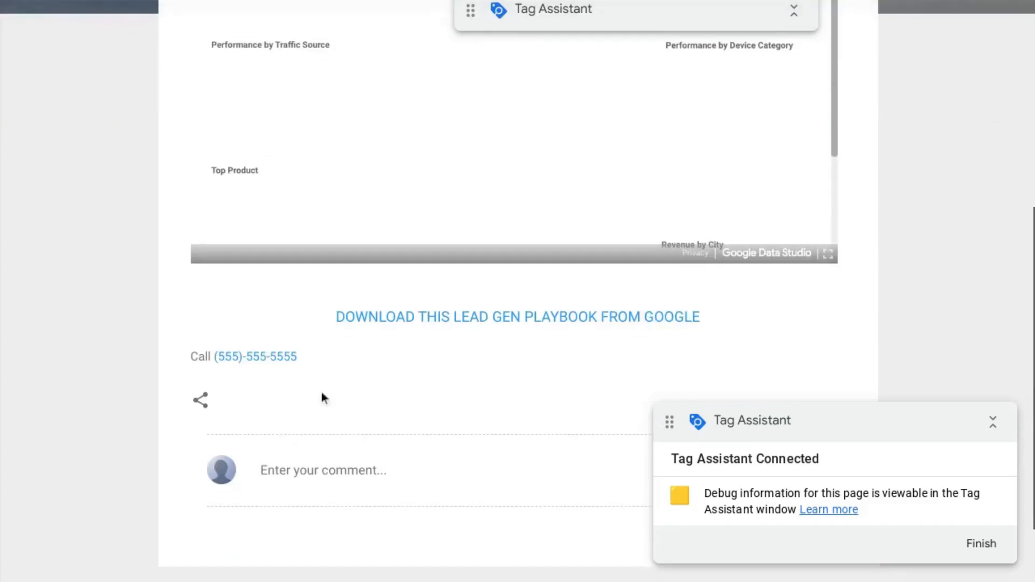
left_click(251, 360)
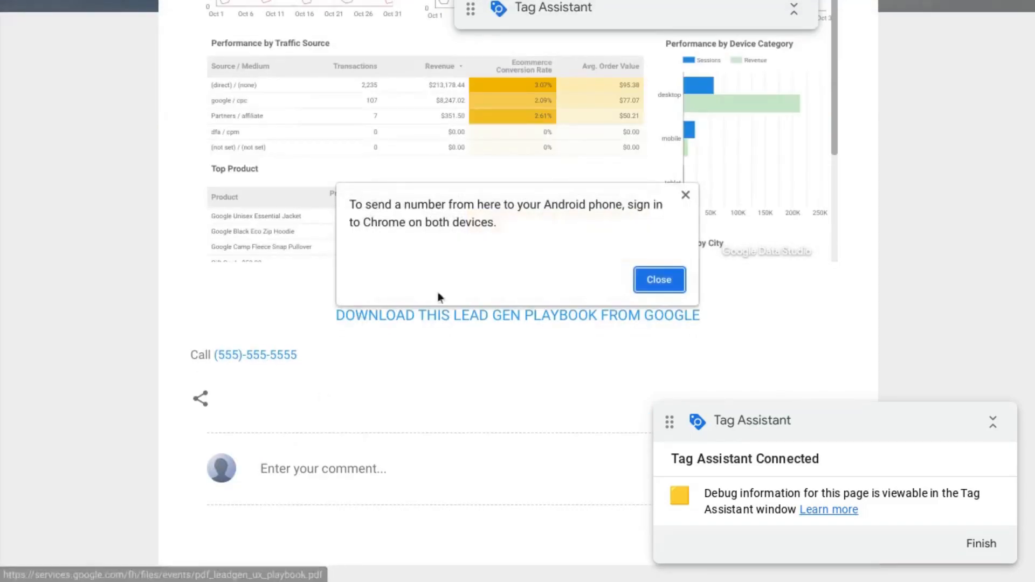
left_click(687, 194)
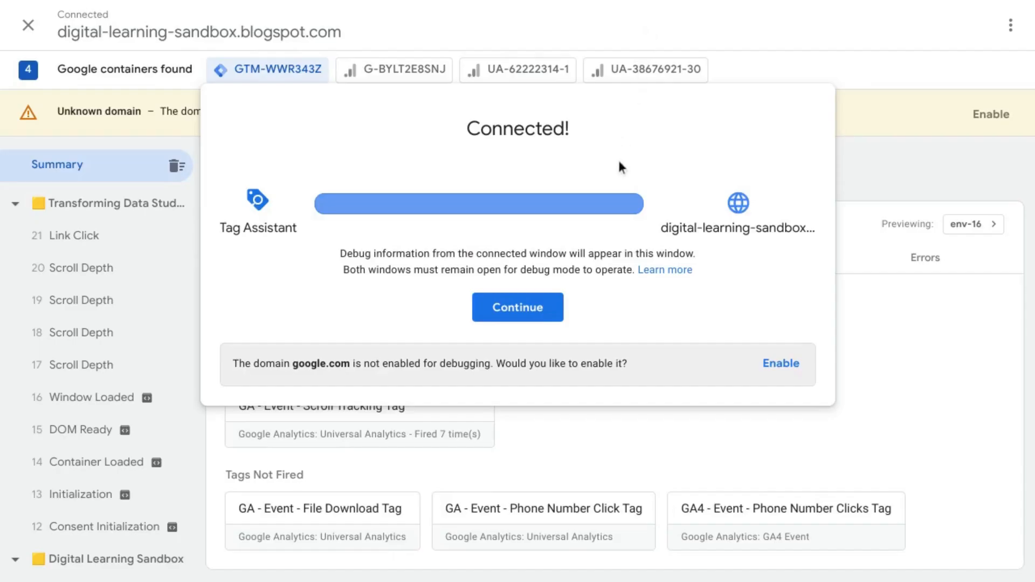
- Switch to Tag Assistant, dismiss the connection notice and open the phone_number_click hit sent by the GA4 container
left_click(503, 320)
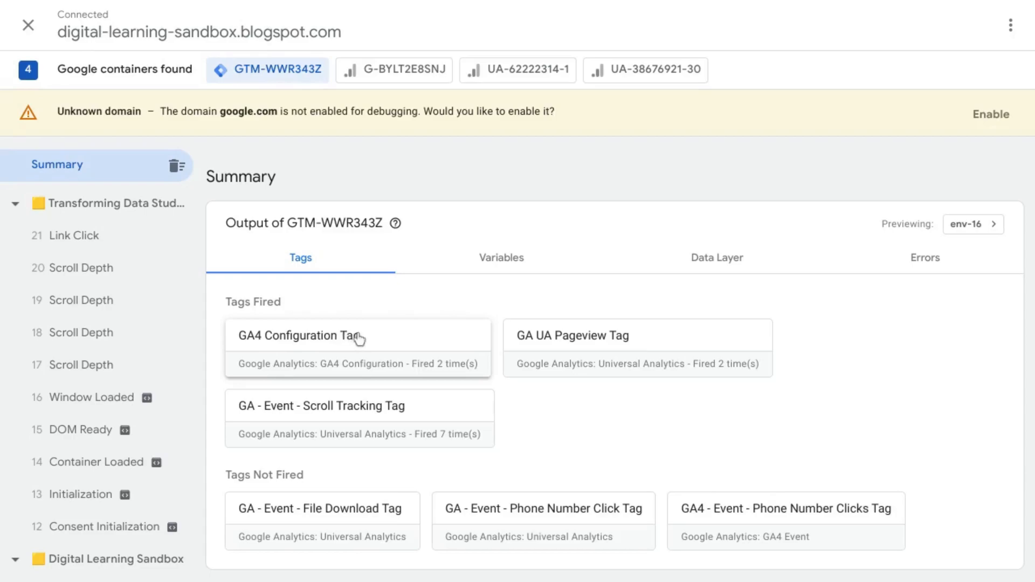
left_click(383, 76)
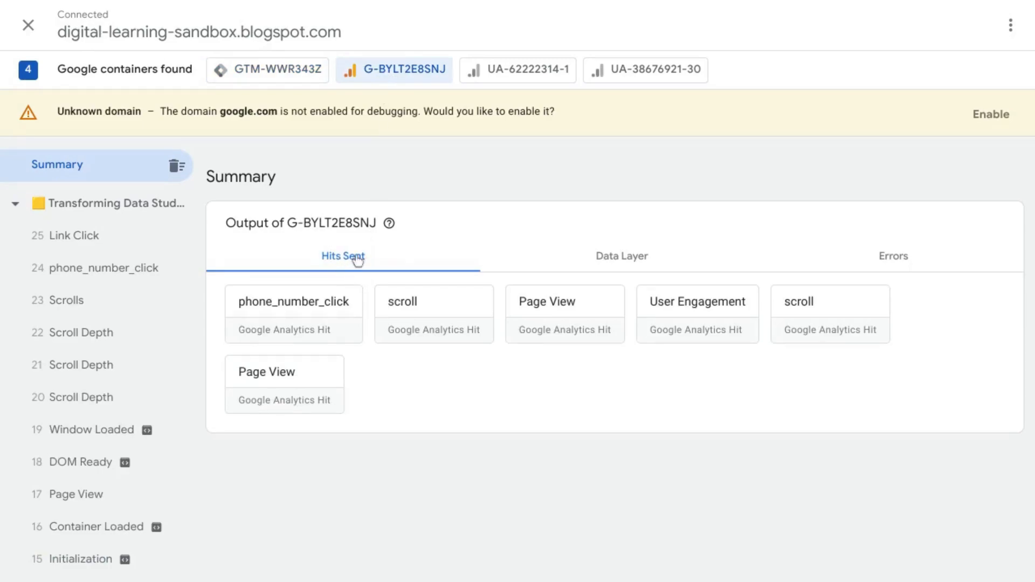
left_click(292, 308)
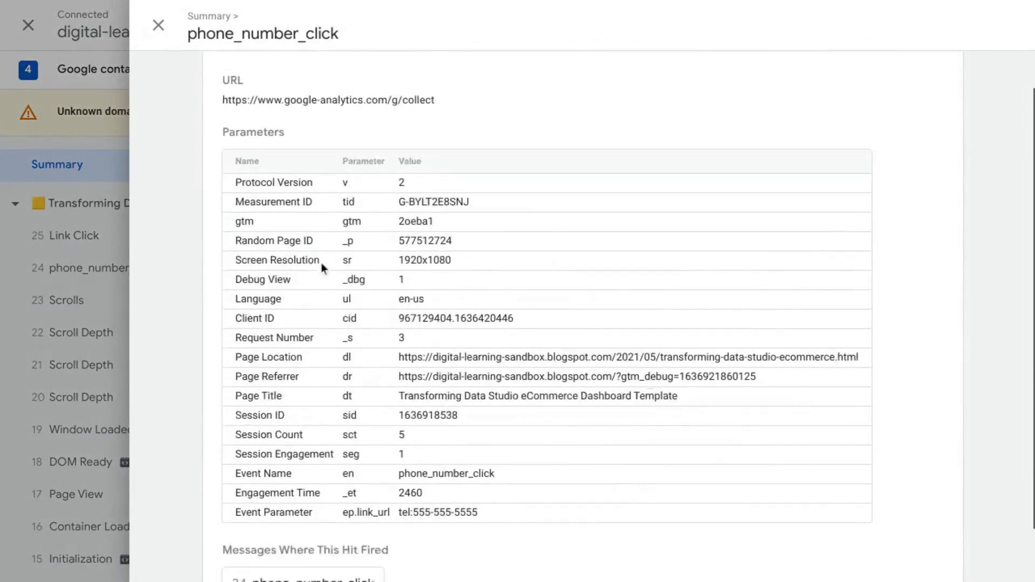
- Go to the phone_number_click message where the hit fired, check its event name and link_url parameter, and close the hit details
scroll(322, 263, "down", 2)
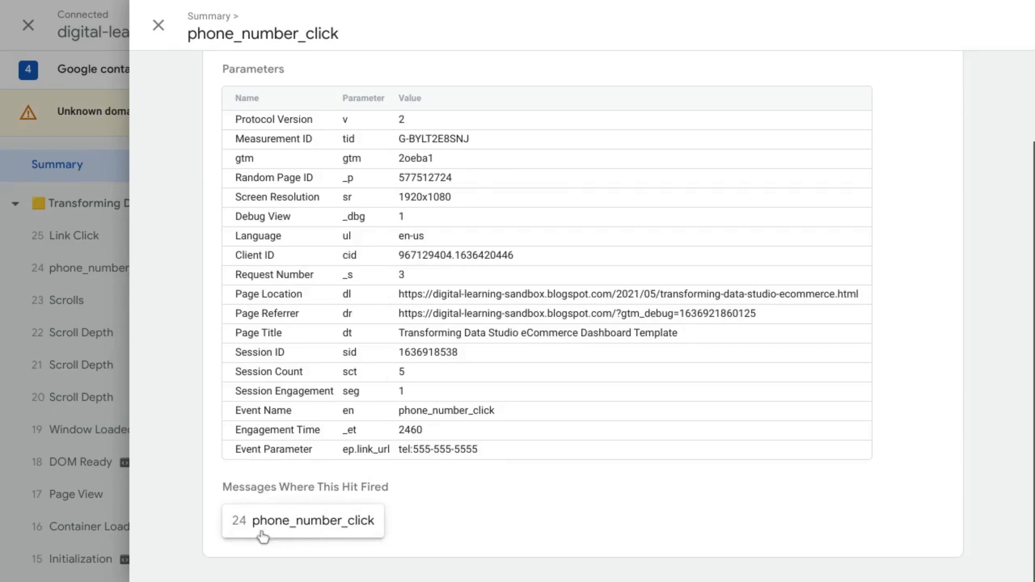
left_click(278, 526)
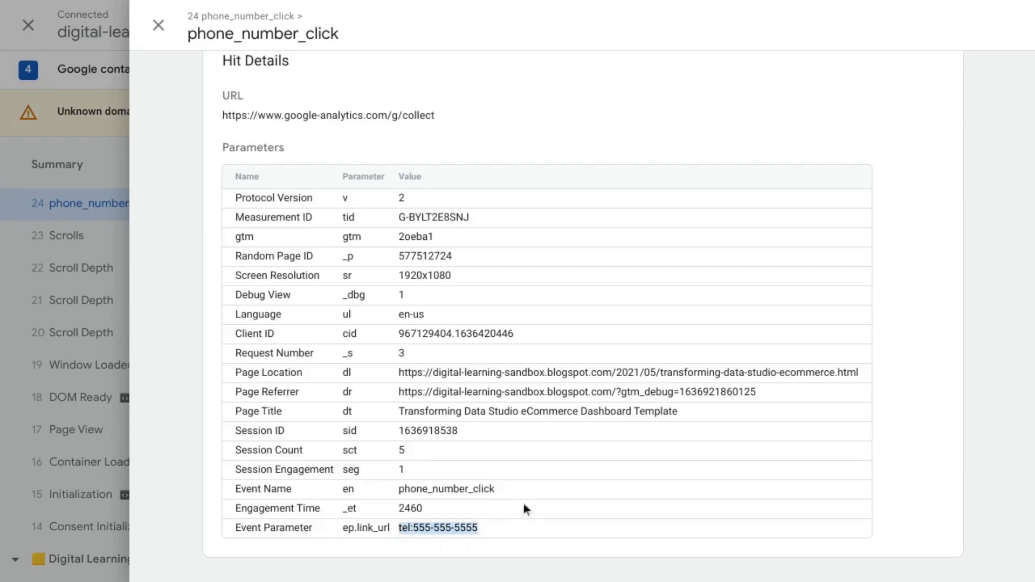
left_click_drag(504, 493, 397, 488)
scroll(292, 215, "up", 1)
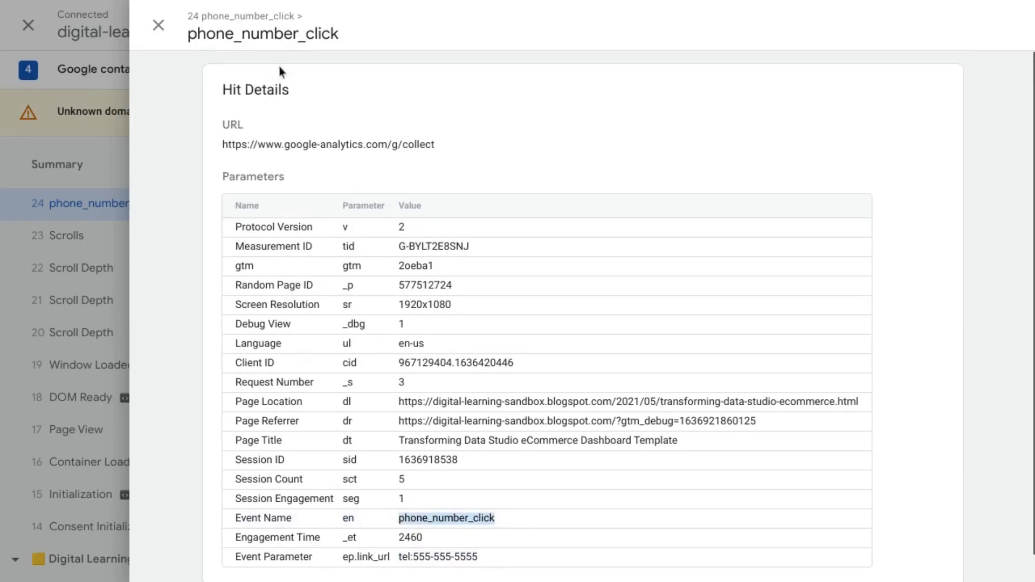
double_click(287, 34)
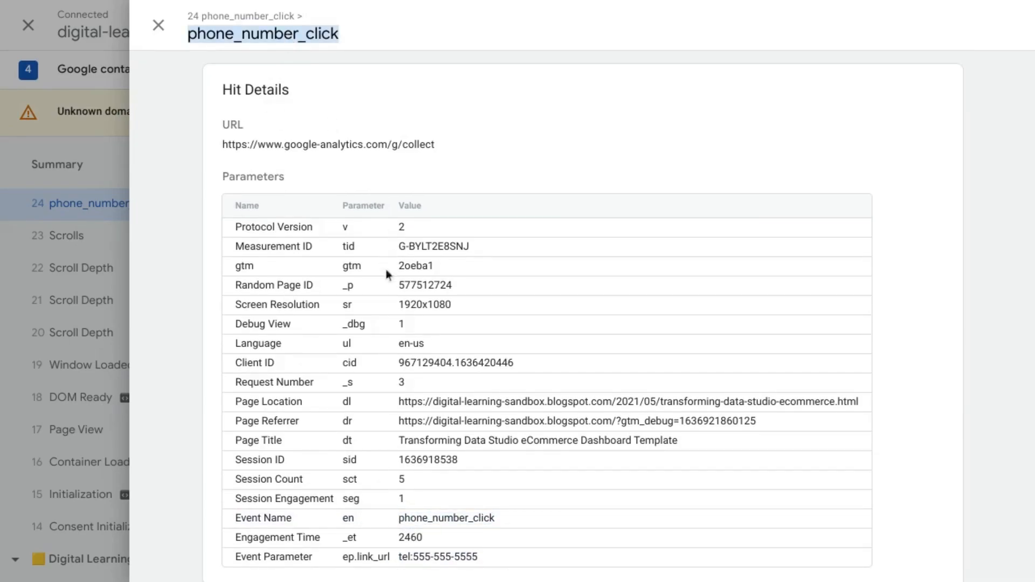
left_click(158, 24)
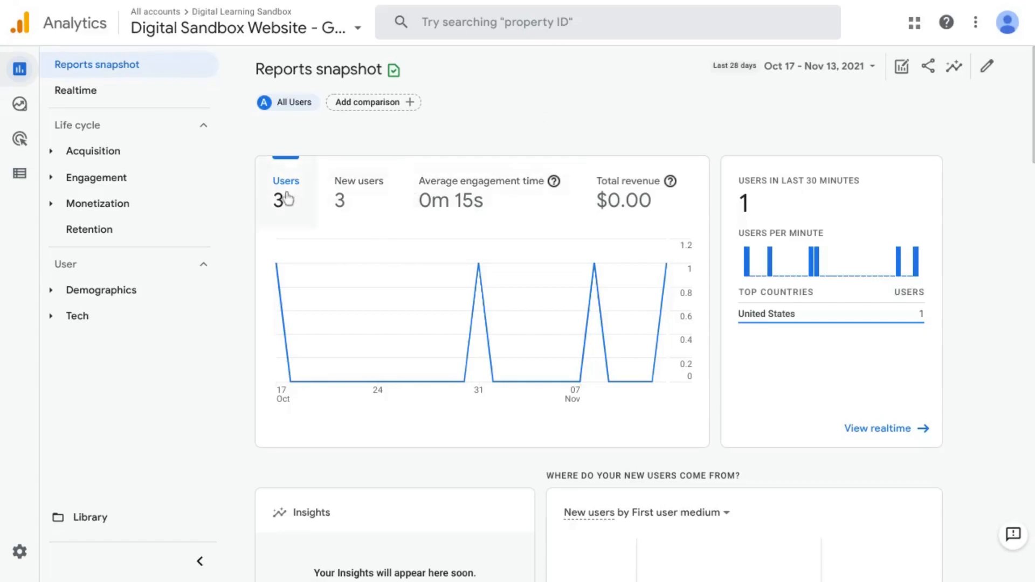
- Switch to Google Analytics and inspect the link_url parameter of the latest phone_number_click event in DebugView
mouse_move(17, 147)
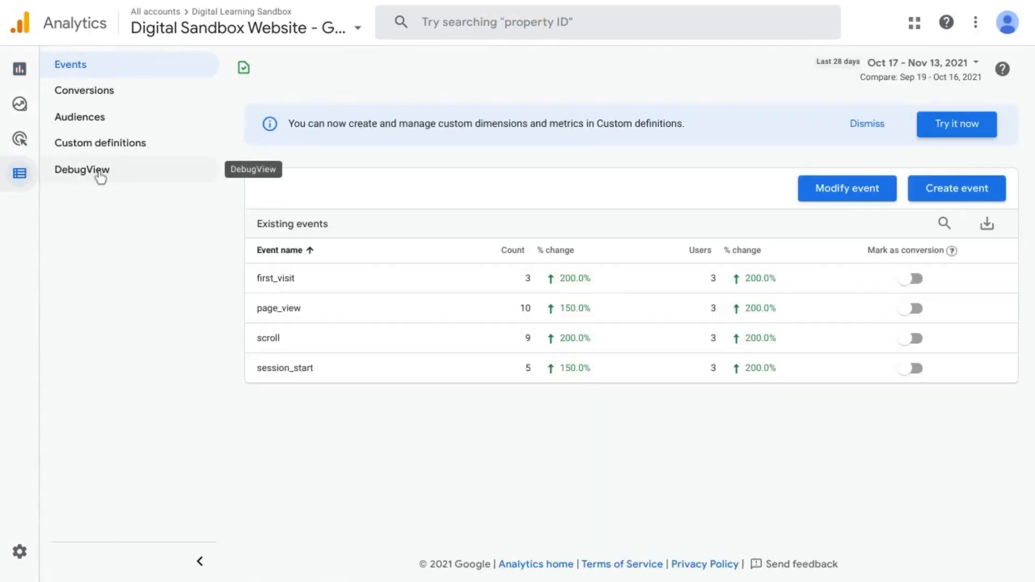
left_click(100, 174)
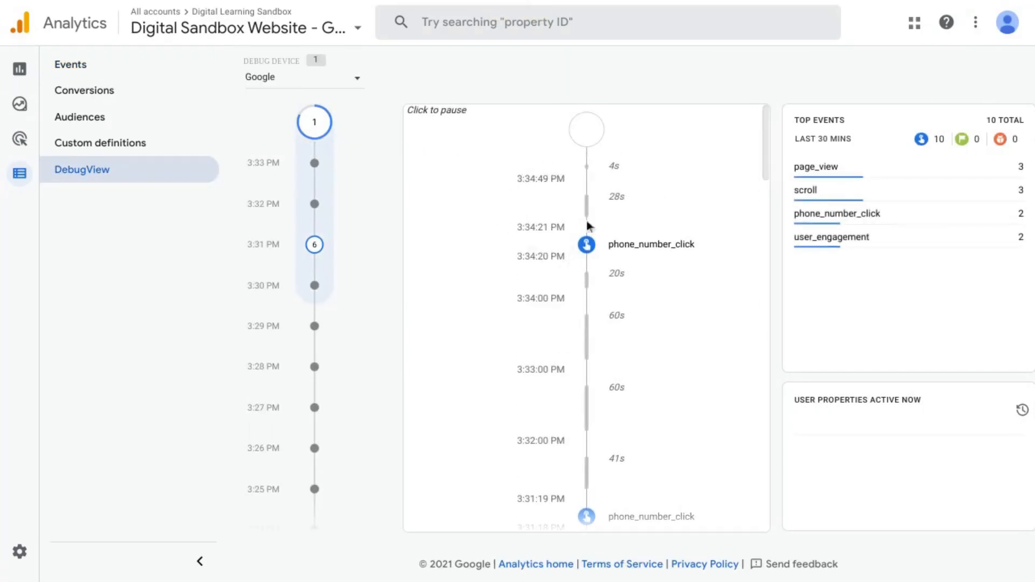
left_click(649, 251)
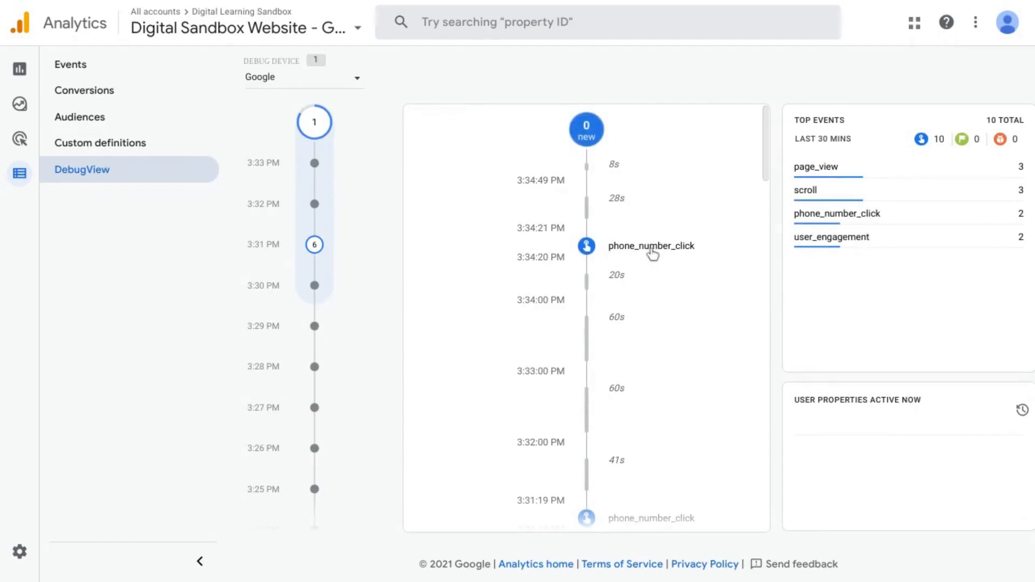
left_click(651, 251)
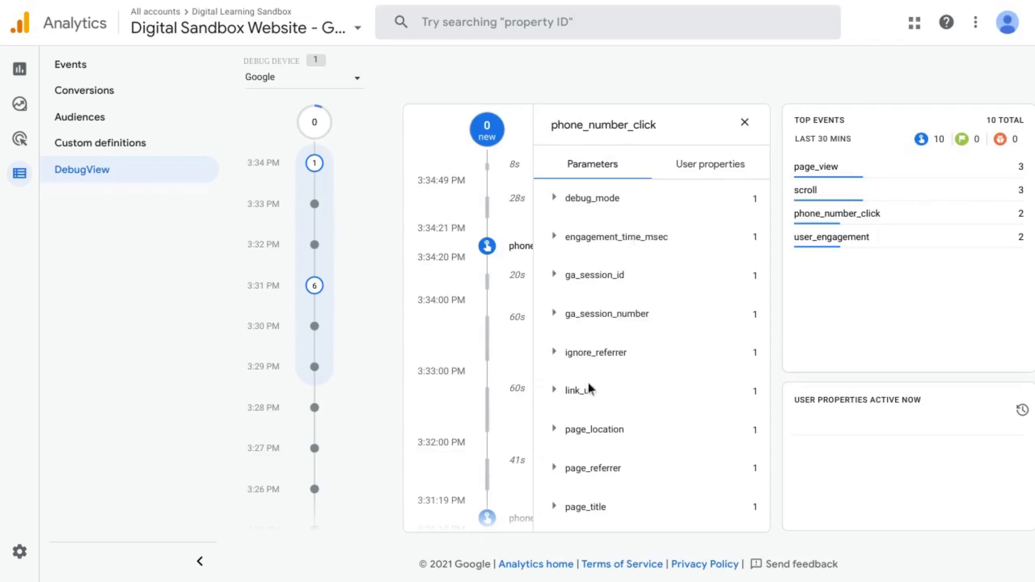
left_click(554, 392)
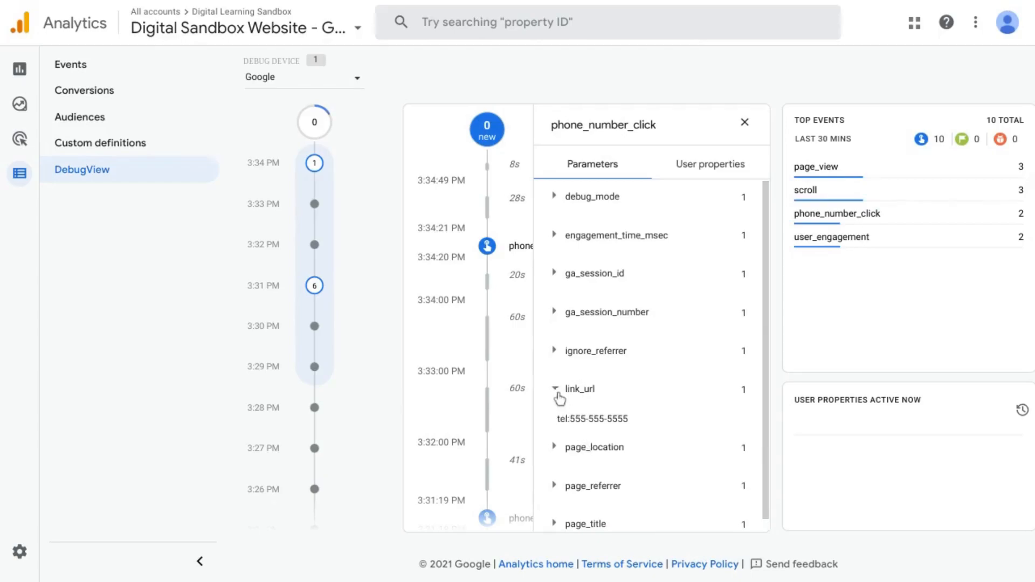
left_click_drag(556, 418, 630, 426)
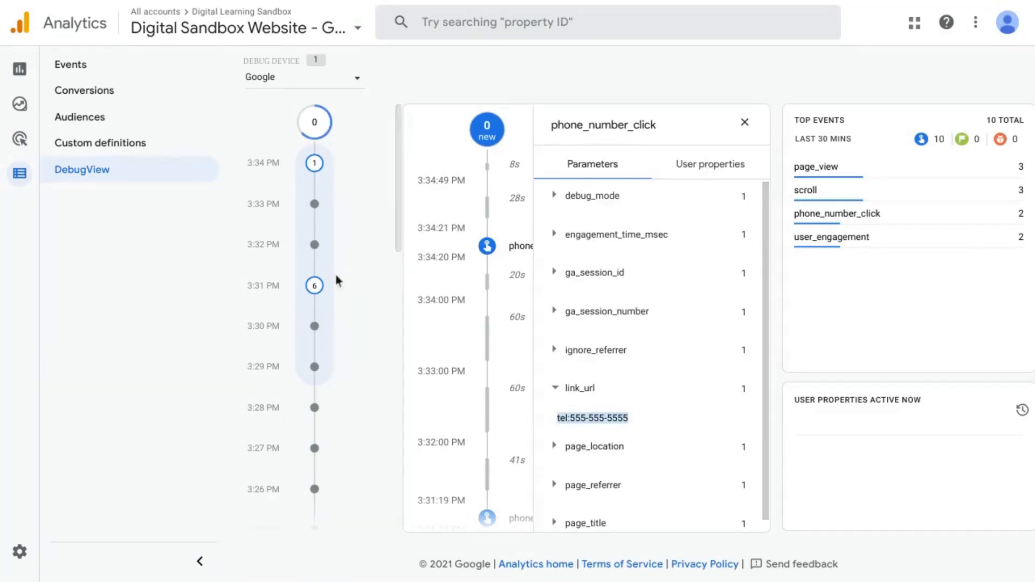
- Open the Realtime report and check the Event count by Event name card for phone_number_click
mouse_move(20, 103)
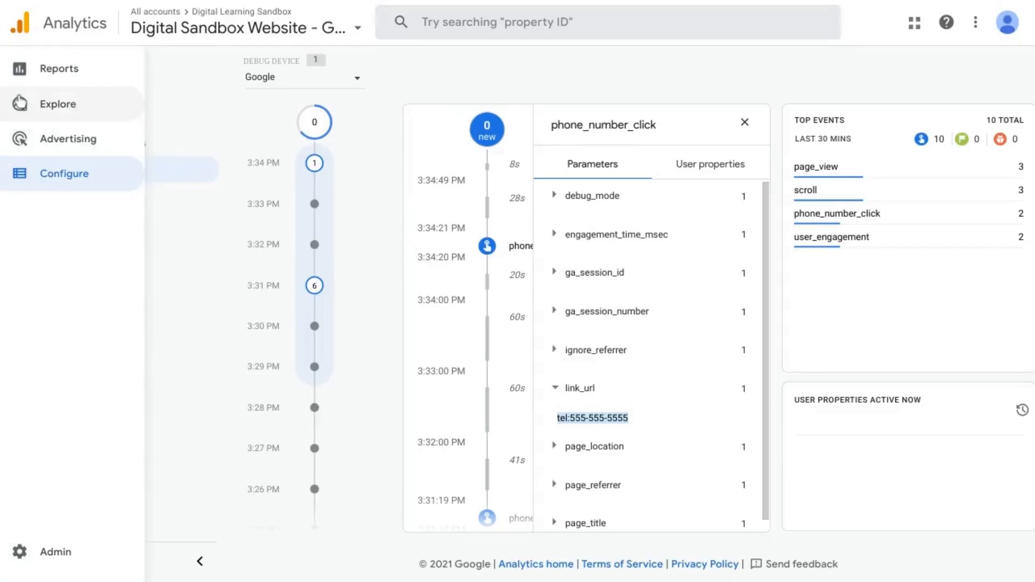
left_click(63, 76)
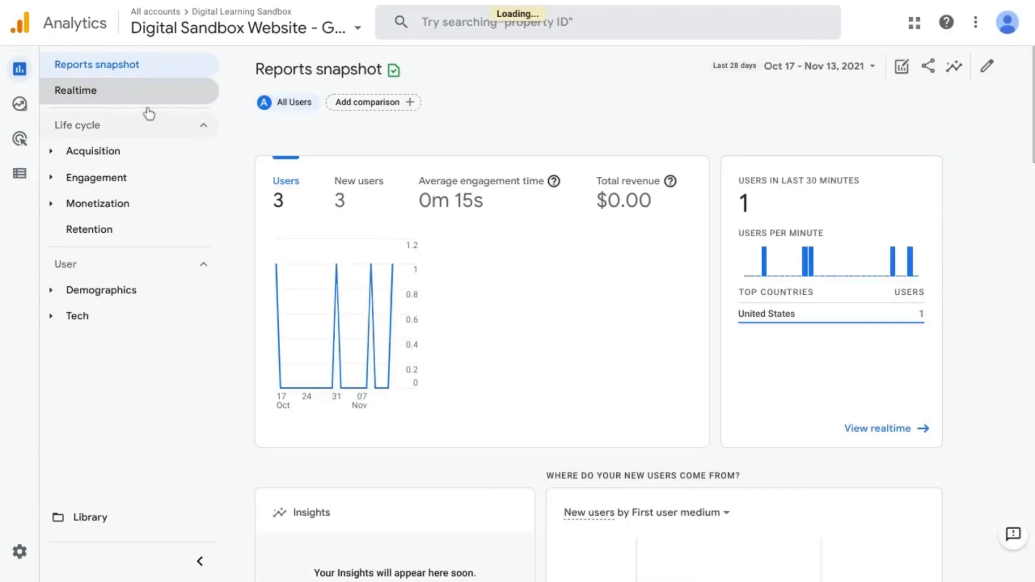
left_click(141, 110)
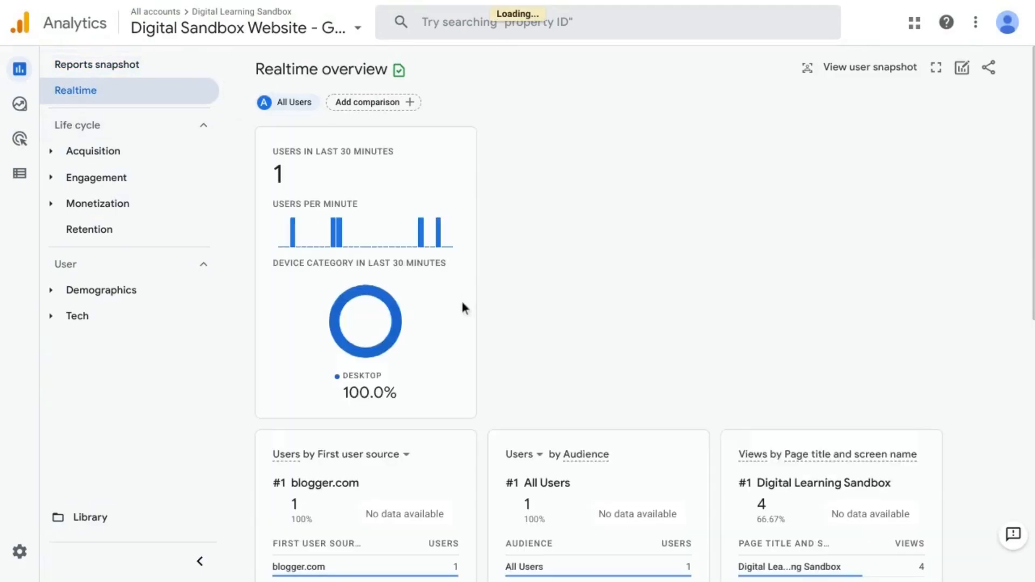
scroll(472, 280, "down", 1)
scroll(472, 279, "down", 3)
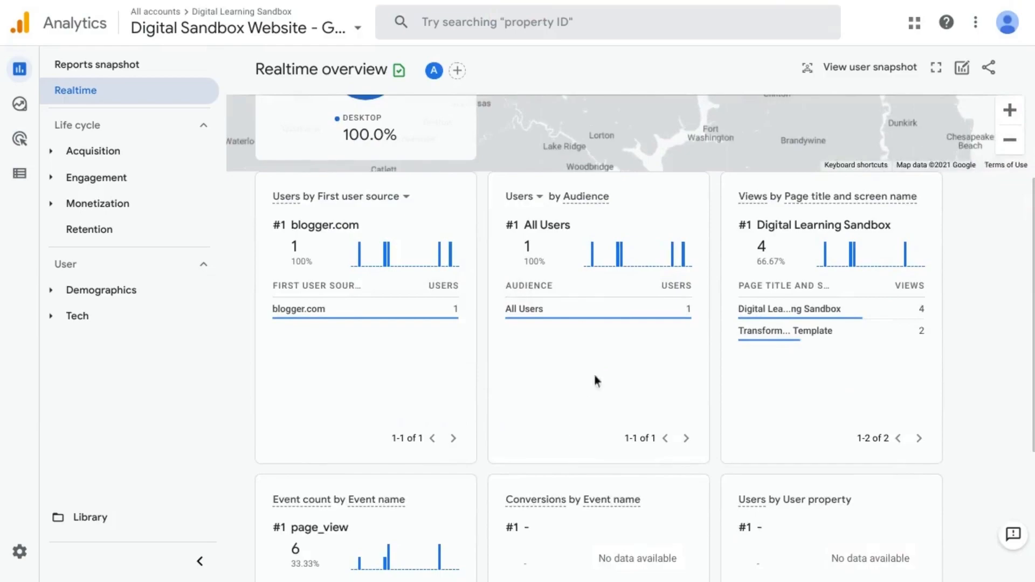
scroll(759, 318, "down", 3)
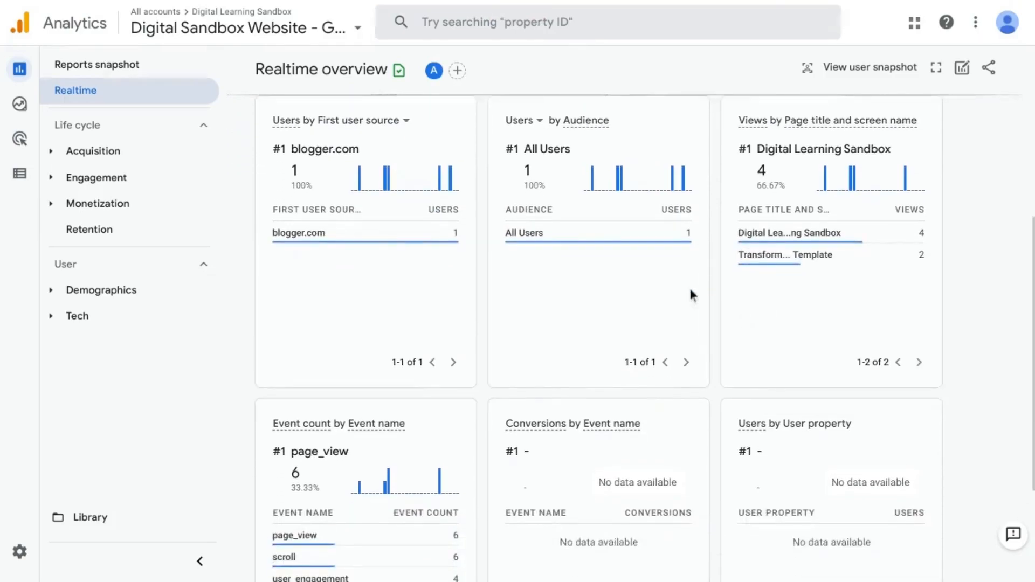
scroll(652, 271, "down", 1)
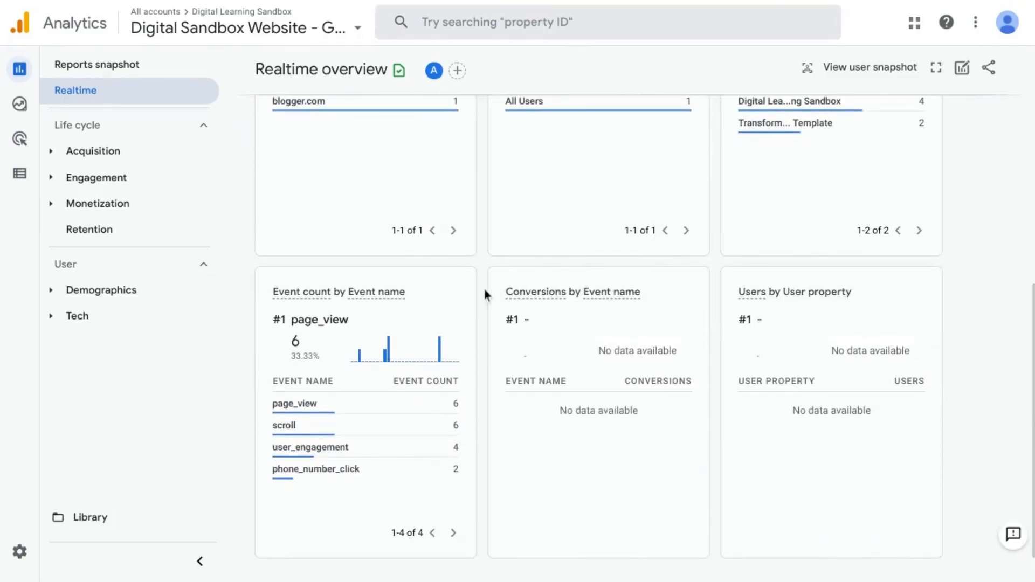
scroll(484, 294, "down", 1)
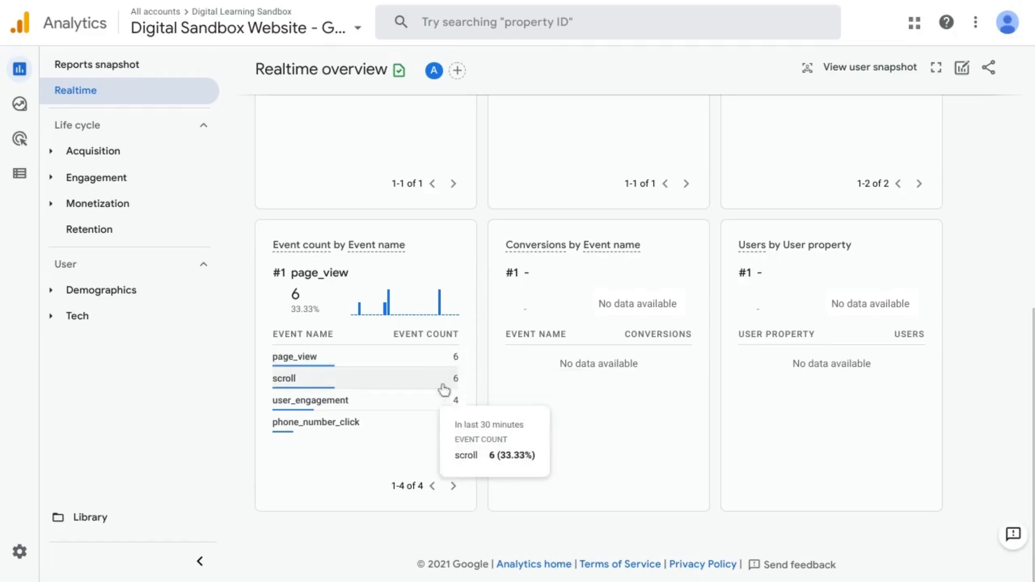
mouse_move(328, 439)
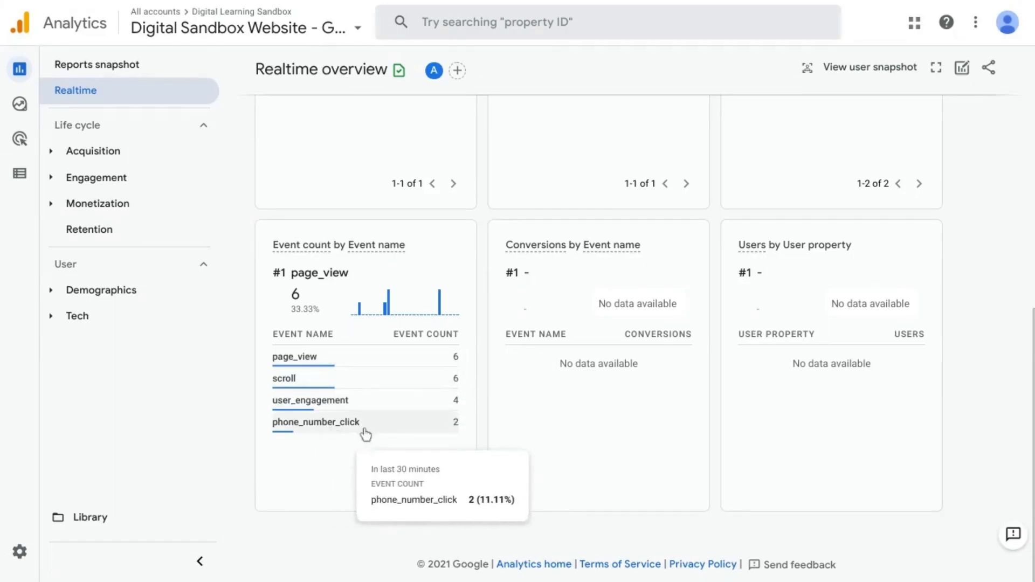
mouse_move(389, 355)
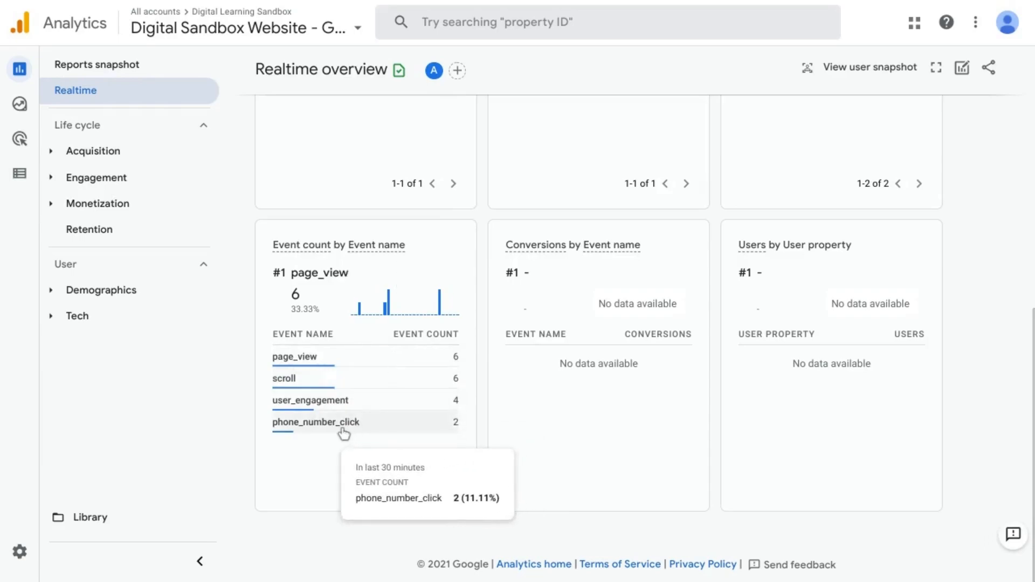
- Drill into the phone_number_click event's link_url parameter on the Realtime event card to check its value
left_click(404, 426)
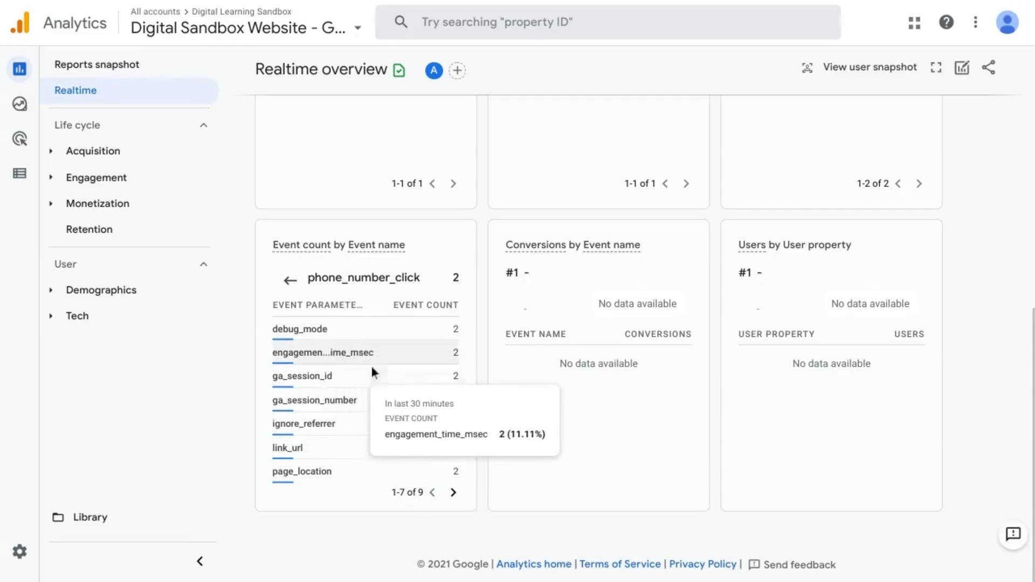
left_click(324, 452)
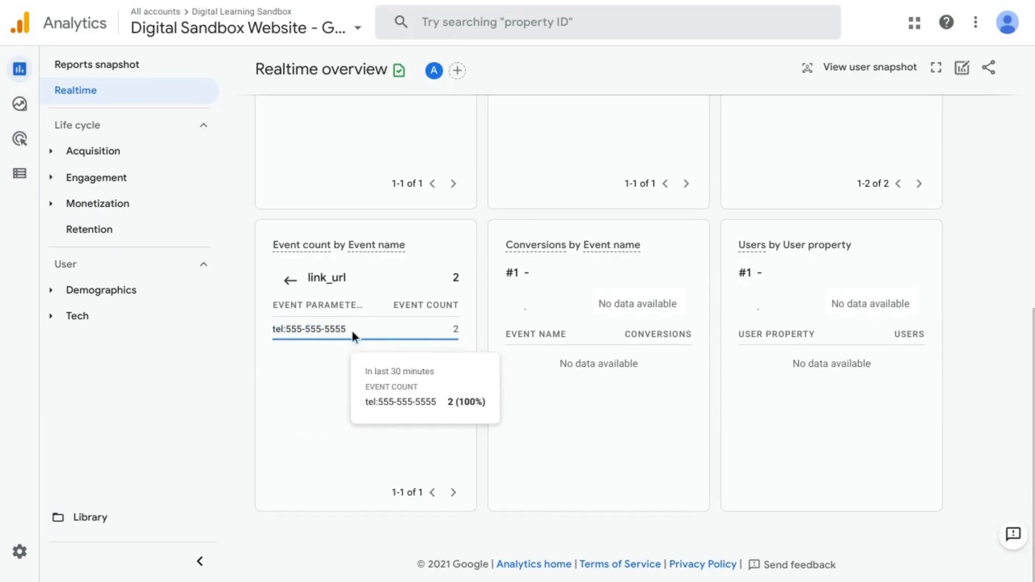
triple_click(352, 331)
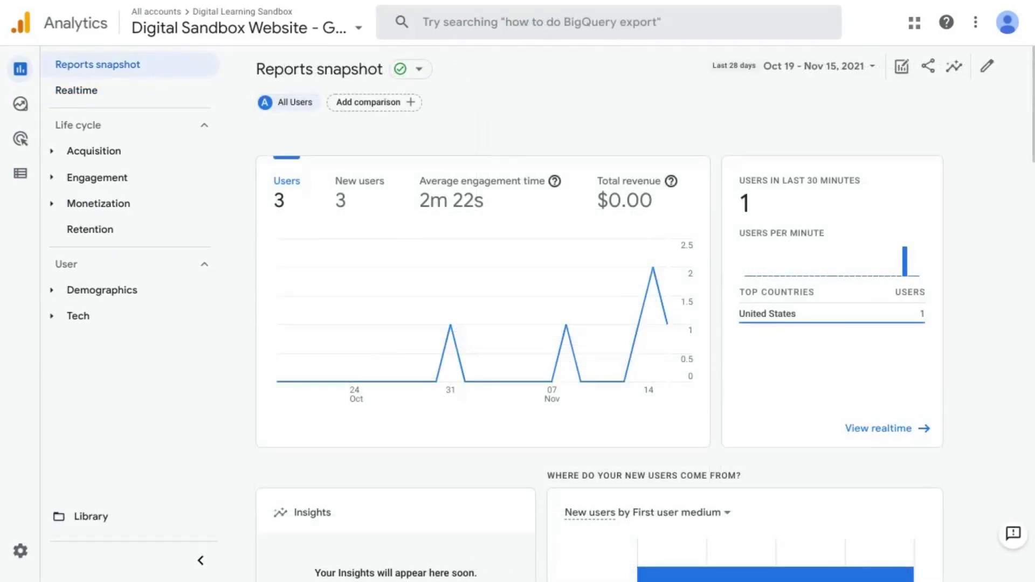